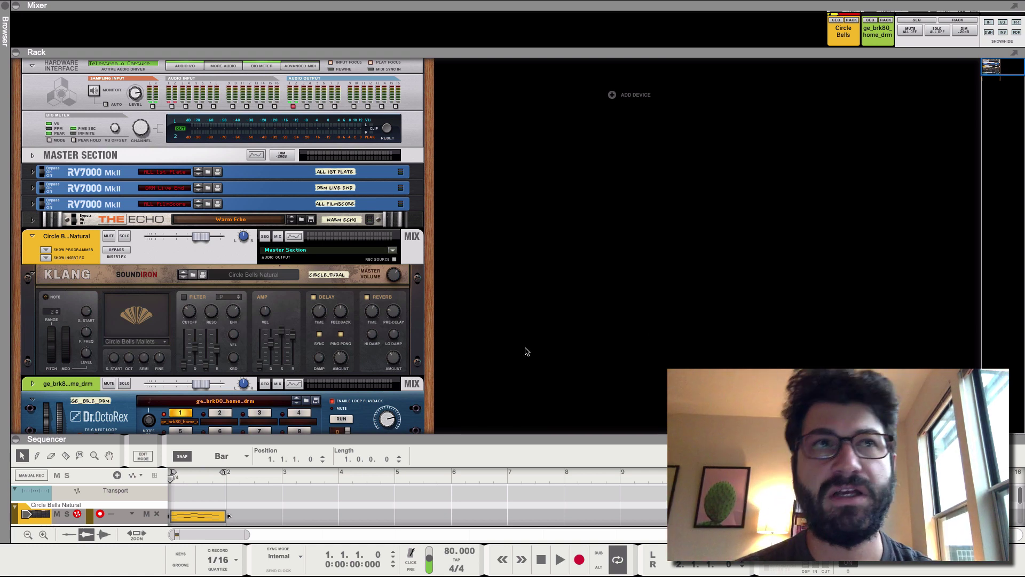
# Mute the Dr.OctoRex drum loop and play the song to hear the Circle Bells Natural melody alone
pyautogui.click(109, 383)
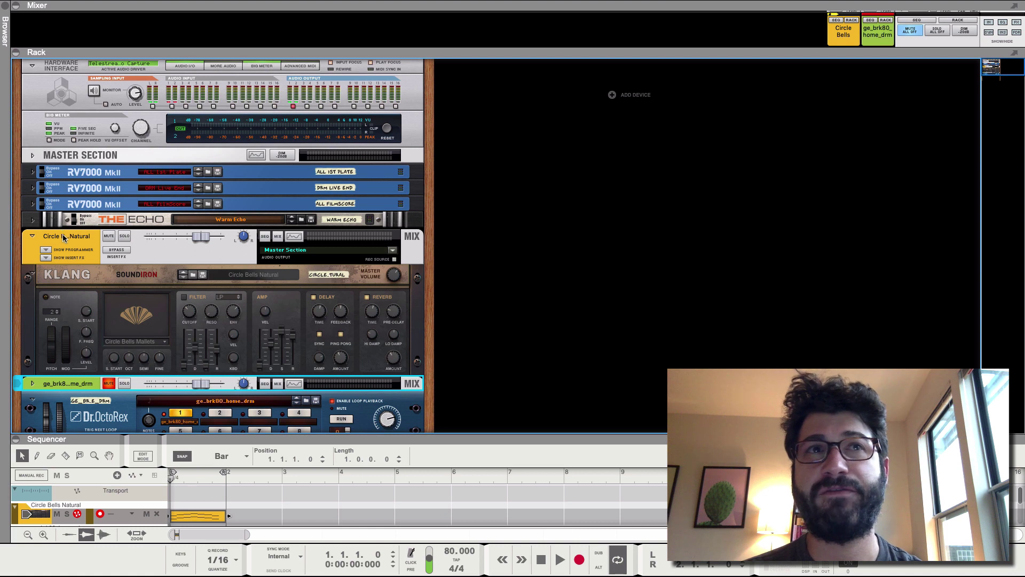
pyautogui.scroll(-2, 63, 238)
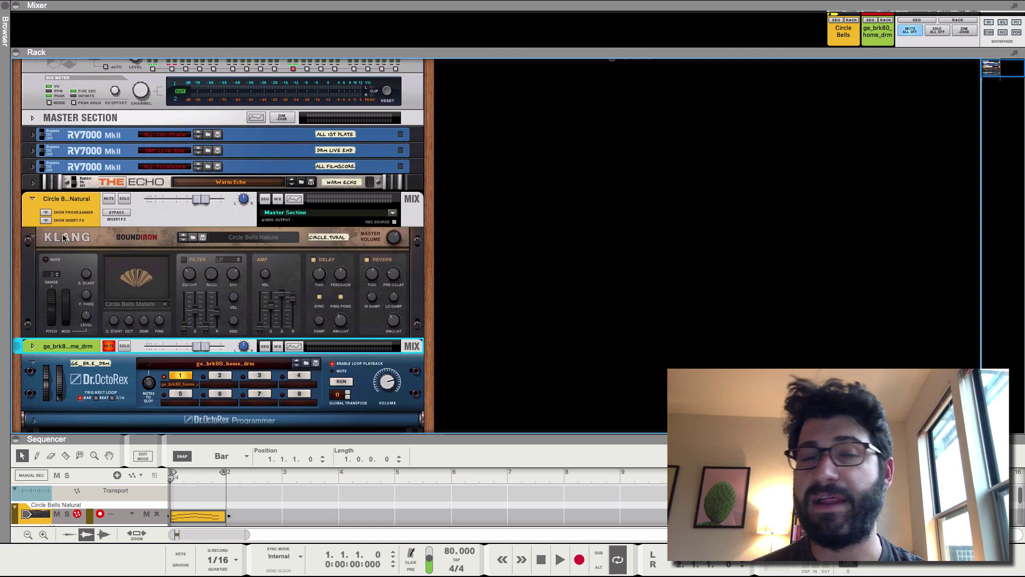
pyautogui.press('space')
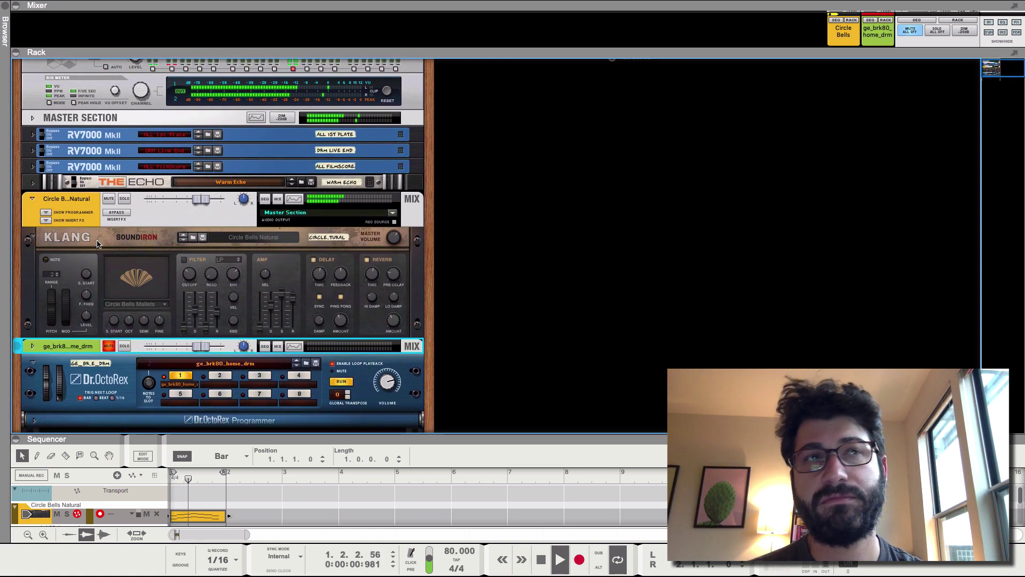
pyautogui.press('space')
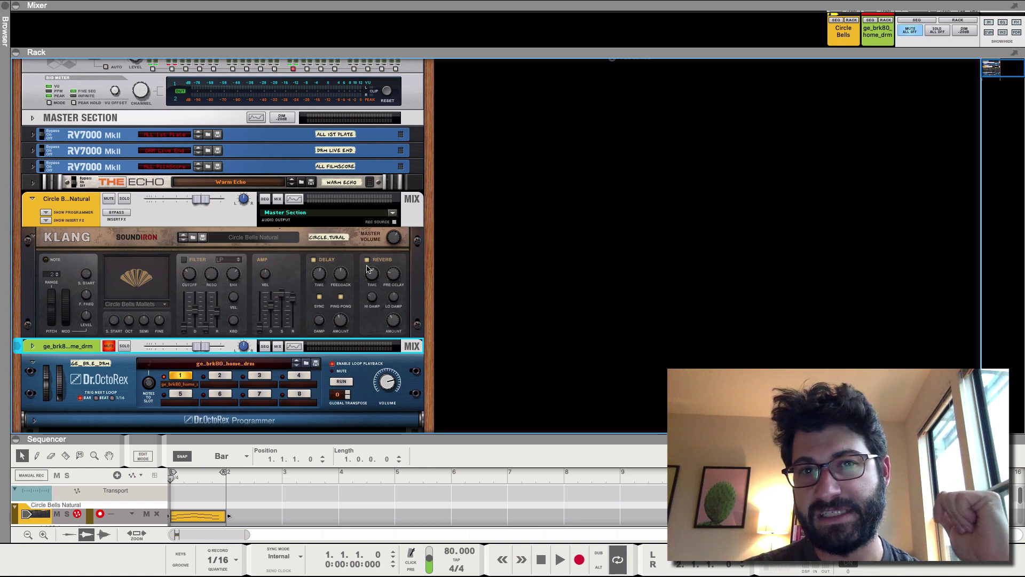
pyautogui.press('space')
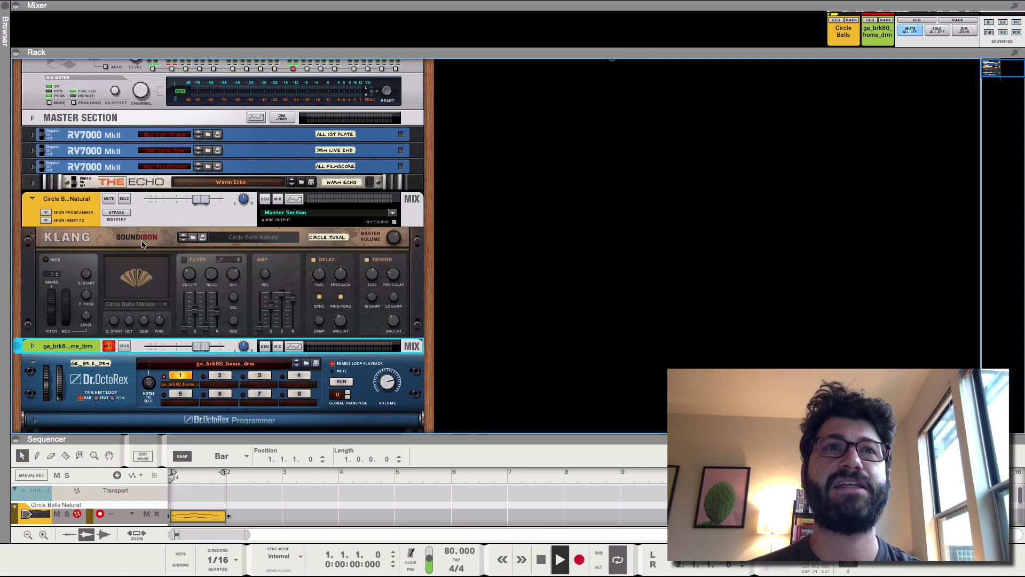
pyautogui.press('space')
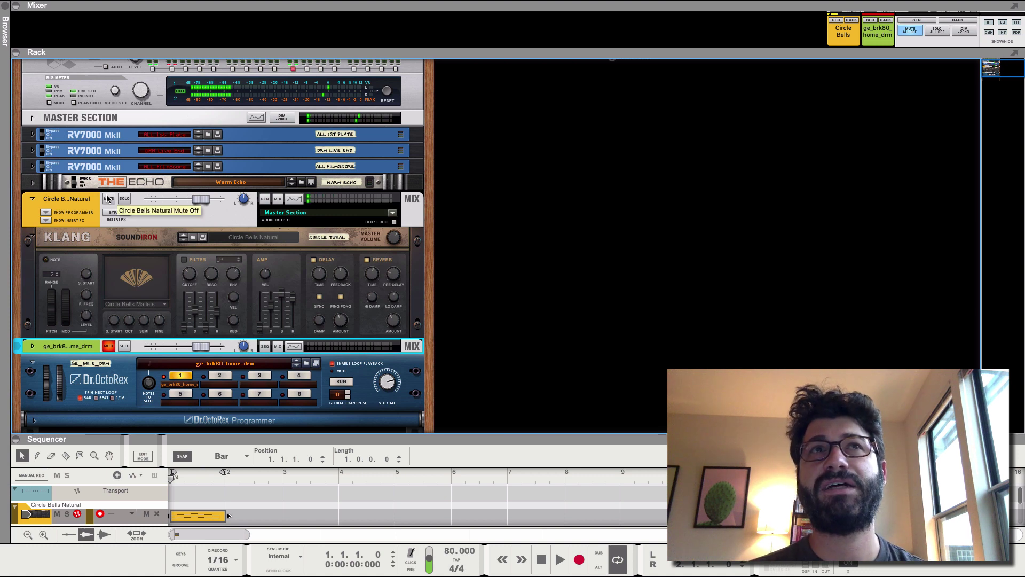
# Turn the rack to its rear side and collapse the Mixer and Sequencer
pyautogui.scroll(2, 107, 199)
pyautogui.press('Tab')
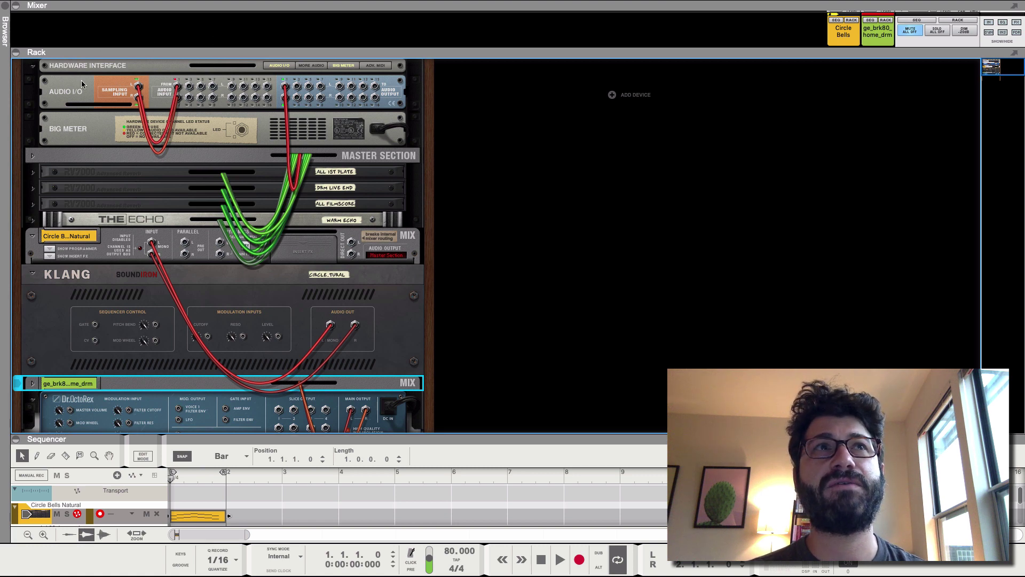
pyautogui.click(16, 5)
pyautogui.click(16, 284)
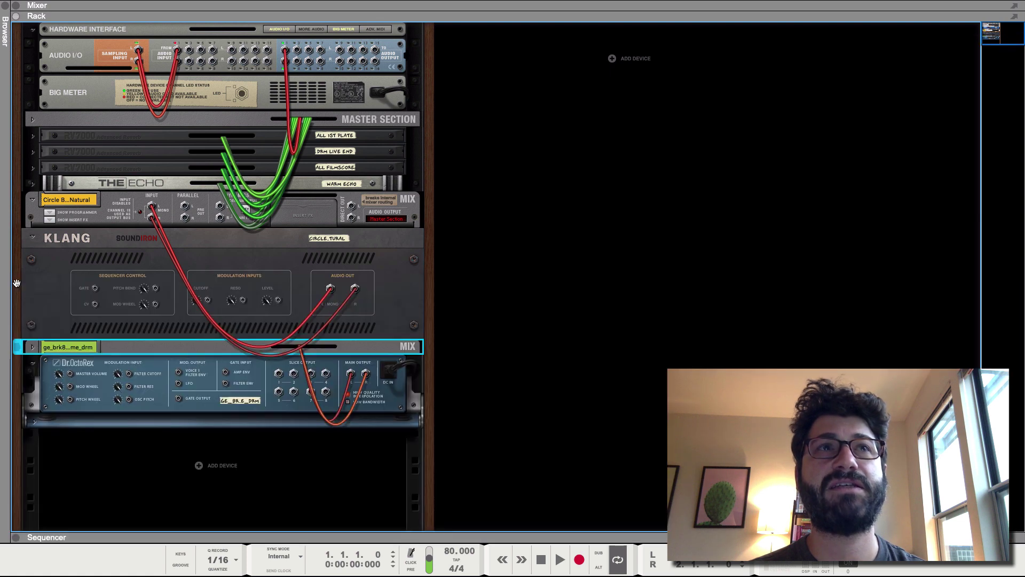
# Cable the Sampling Input L/R to the Circle Bells channel's Parallel output jacks
pyautogui.click(272, 32)
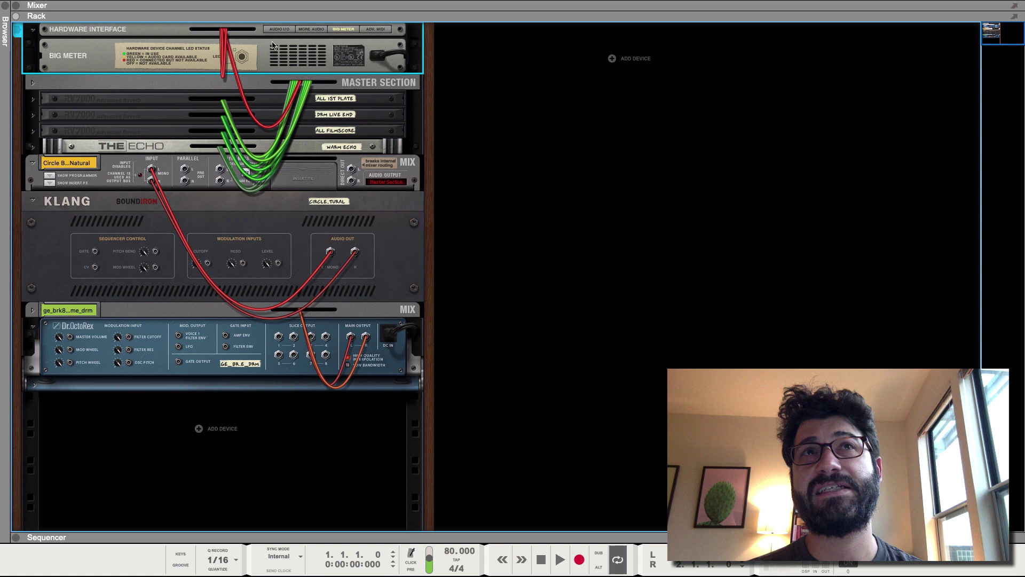
pyautogui.click(274, 32)
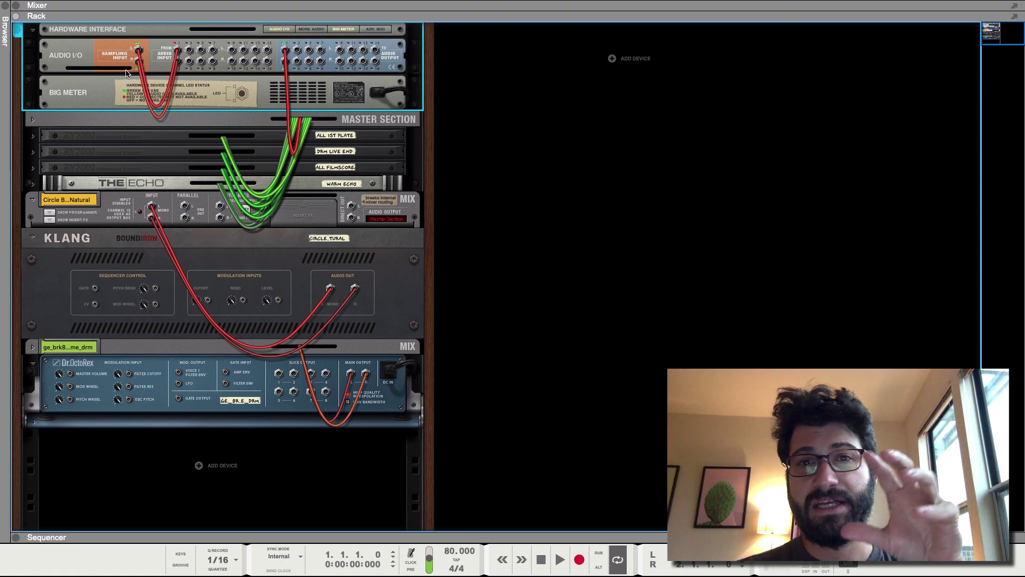
pyautogui.moveTo(138, 52); pyautogui.dragTo(187, 143)
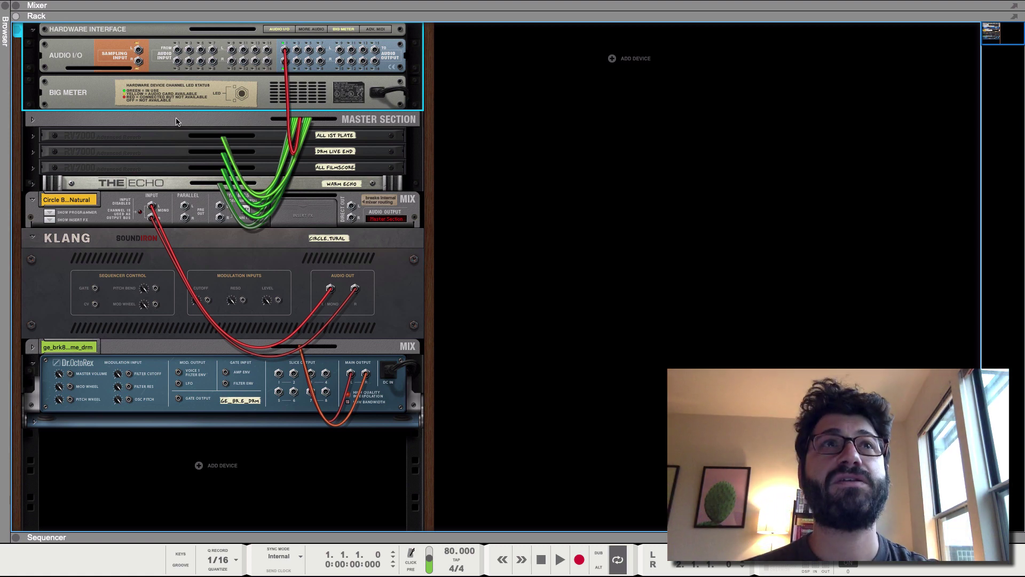
pyautogui.moveTo(138, 51); pyautogui.dragTo(184, 209)
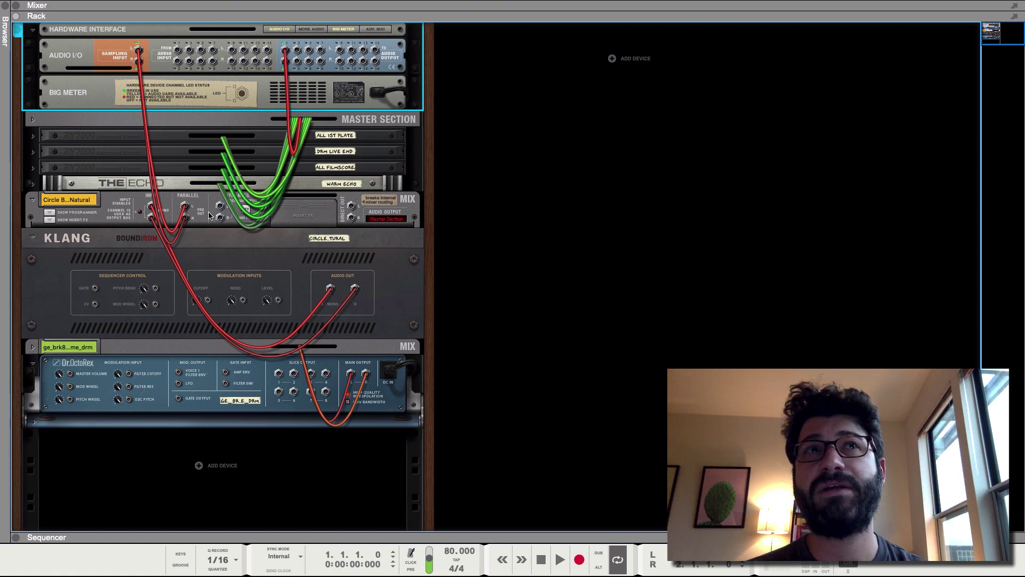
# Return to the front panels and raise the sampling monitor level to 6.51 dB while playing the bells
pyautogui.press('Tab')
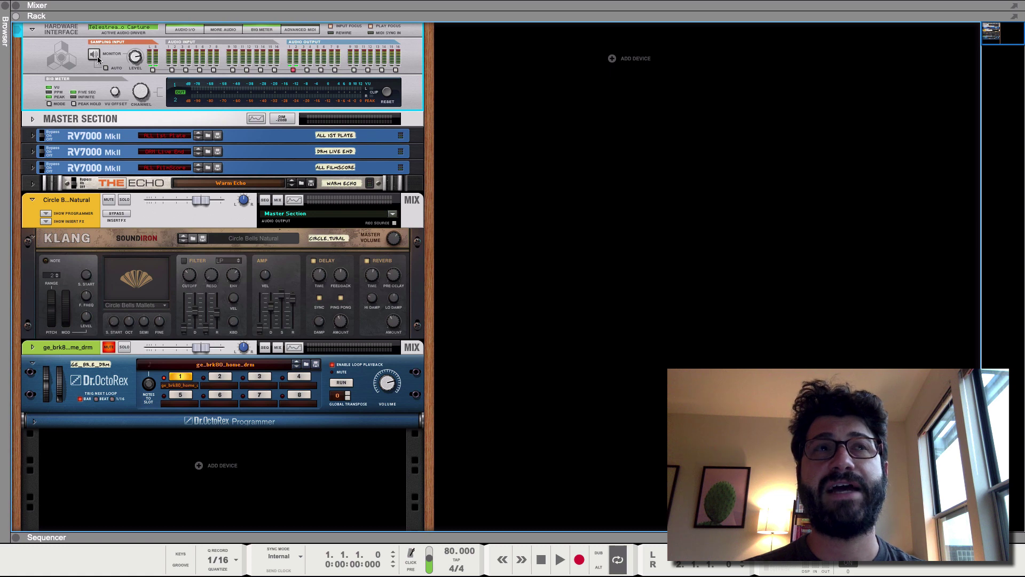
pyautogui.press('space')
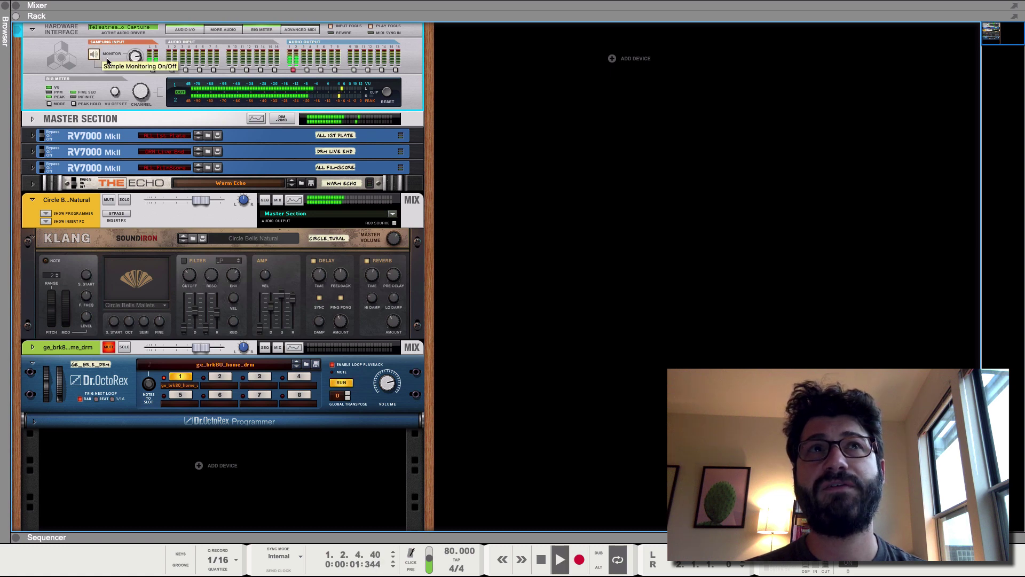
pyautogui.press('space')
pyautogui.press('space')
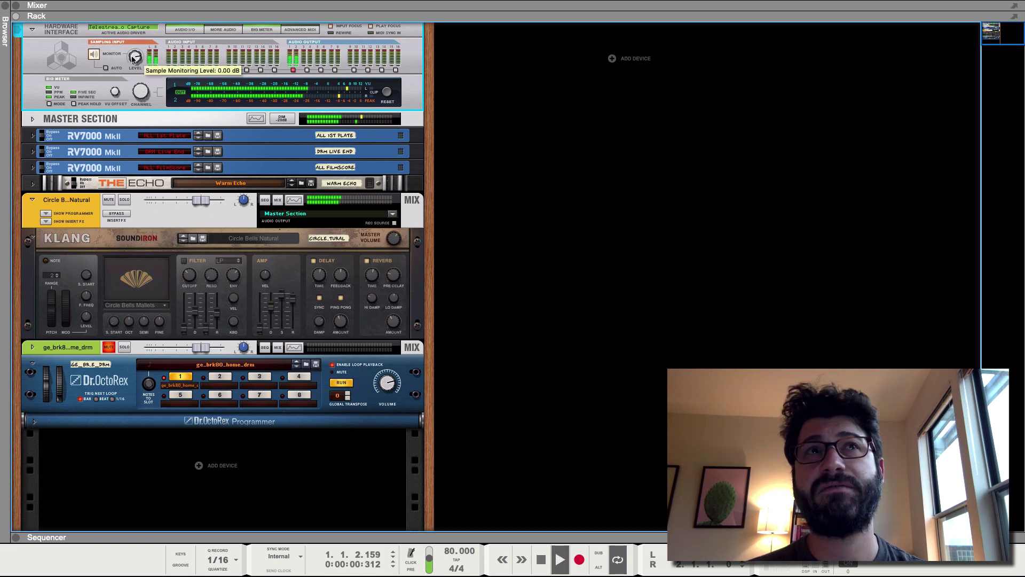
pyautogui.moveTo(134, 59); pyautogui.dragTo(133, 54)
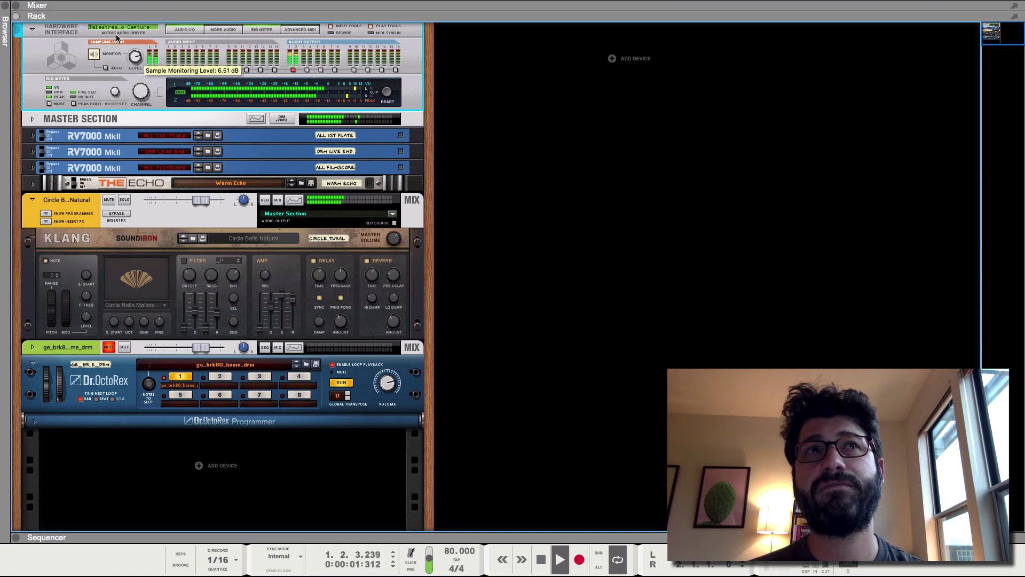
pyautogui.click(94, 54)
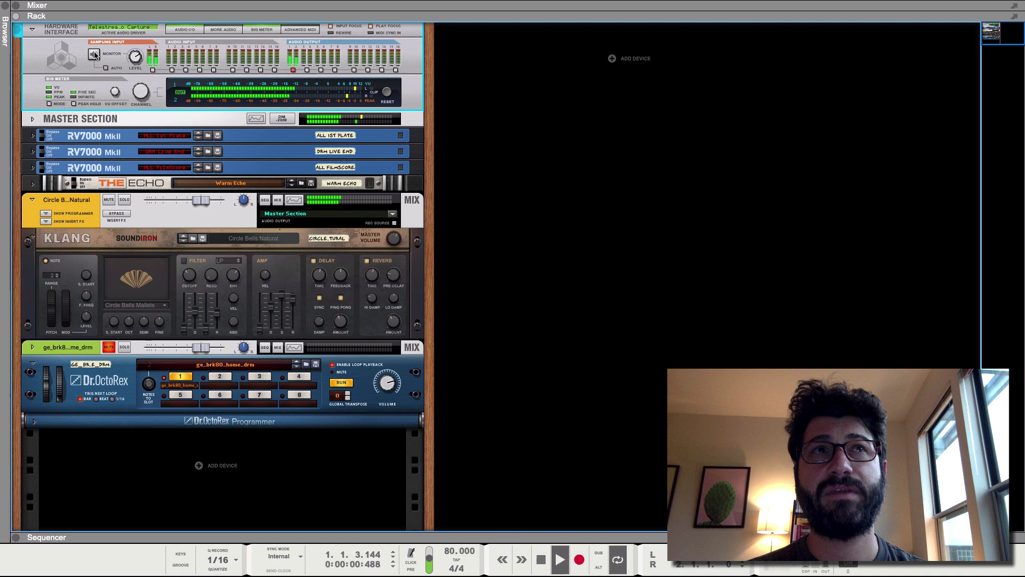
pyautogui.press('space')
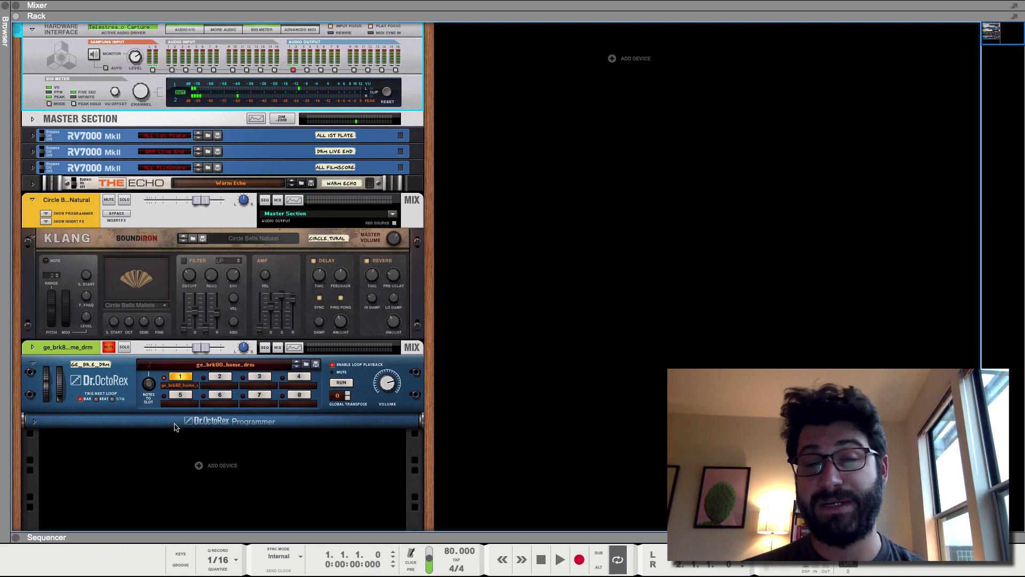
pyautogui.scroll(-1, 195, 529)
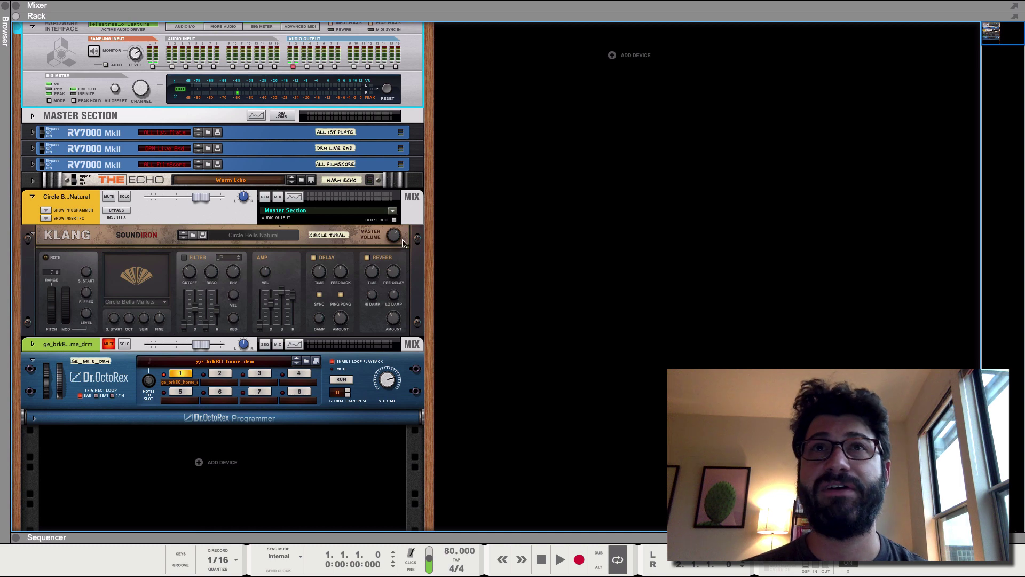
# Add an NN-XT Advanced Sampler from Instruments > Reason Devices in the empty rack area
pyautogui.rightClick(603, 55)
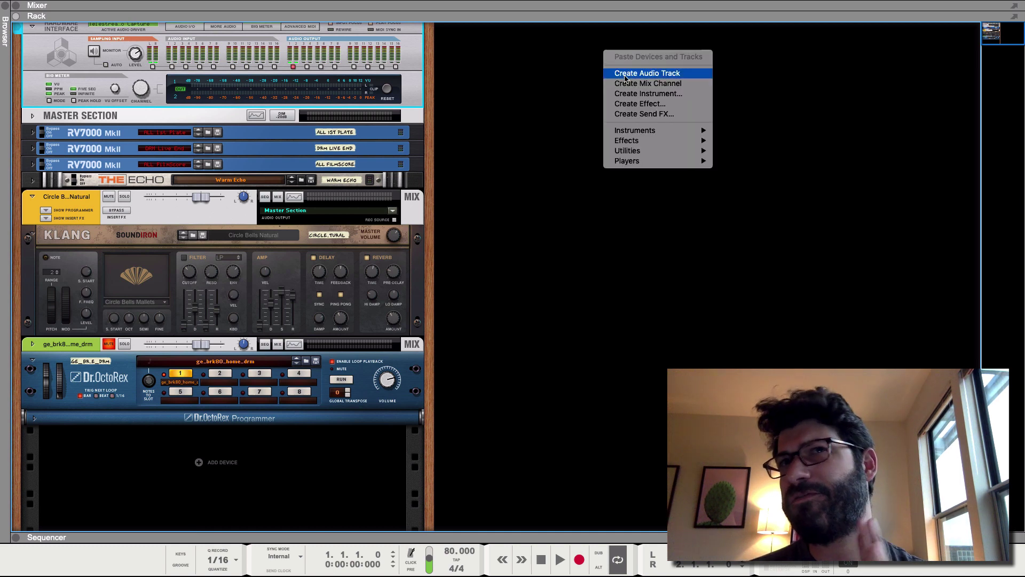
pyautogui.moveTo(647, 132)
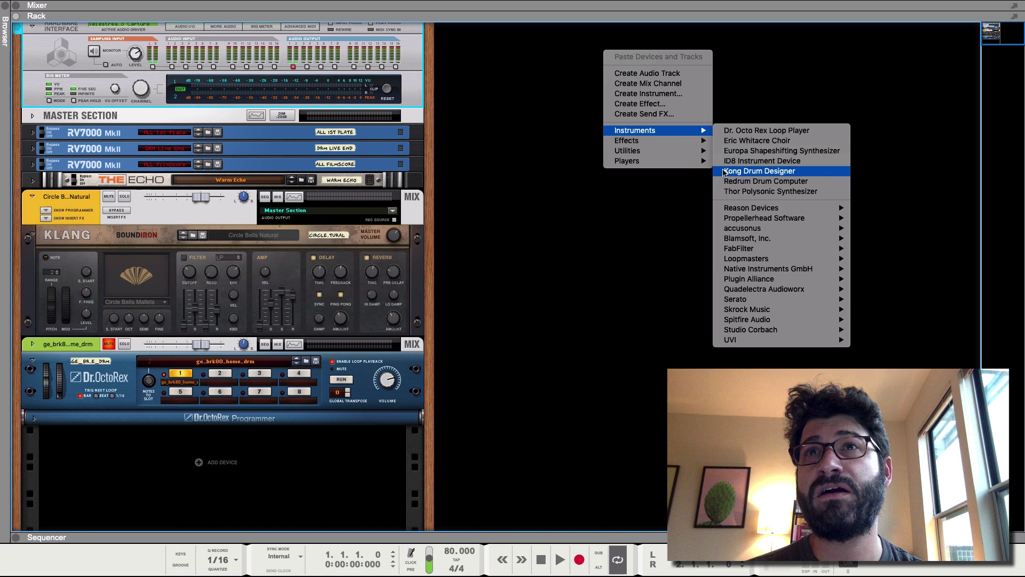
pyautogui.moveTo(729, 212)
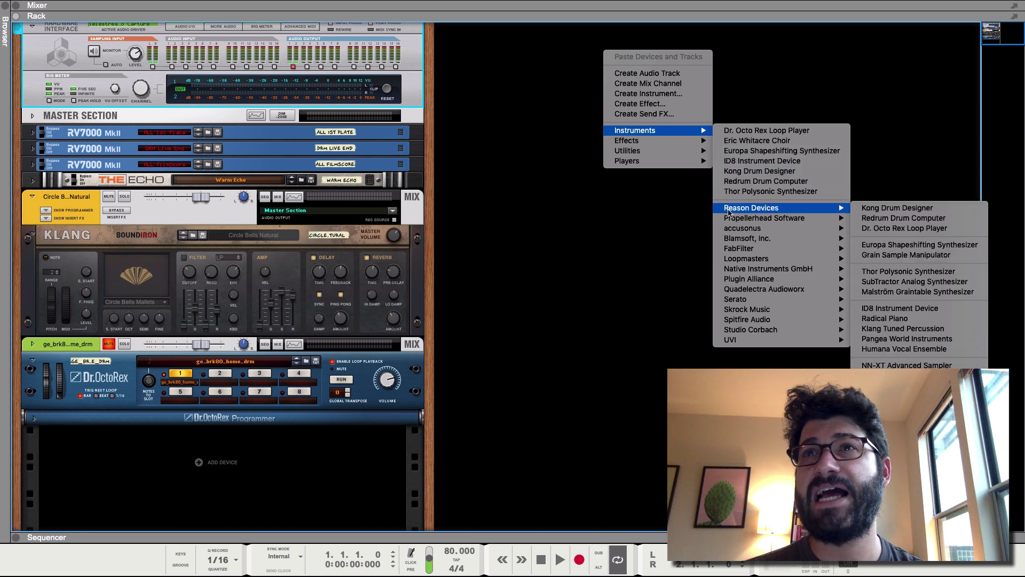
pyautogui.click(924, 365)
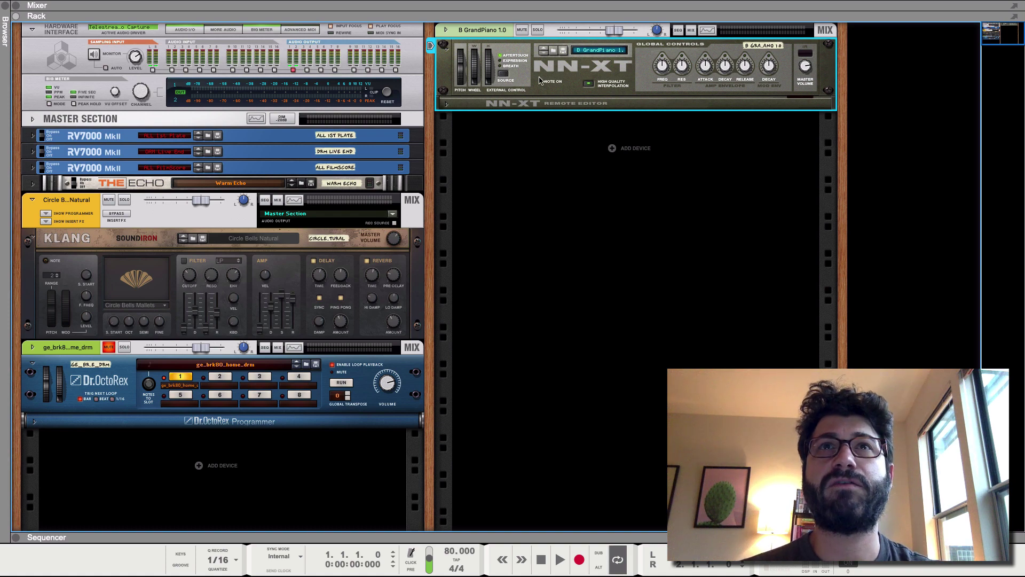
# Reset the NN-XT to an empty Init Patch and expand its Remote Editor
pyautogui.rightClick(540, 81)
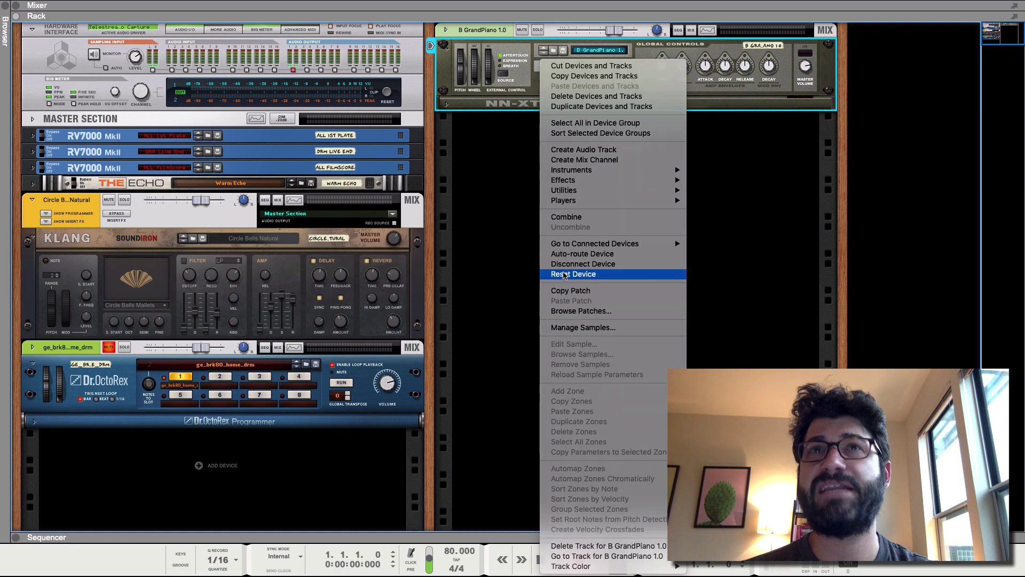
pyautogui.click(566, 274)
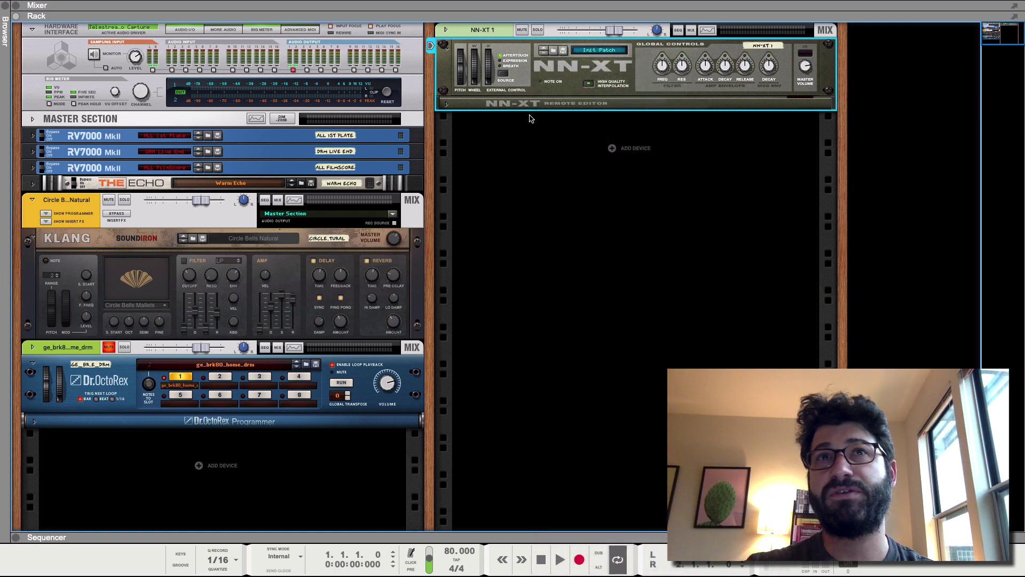
pyautogui.click(447, 104)
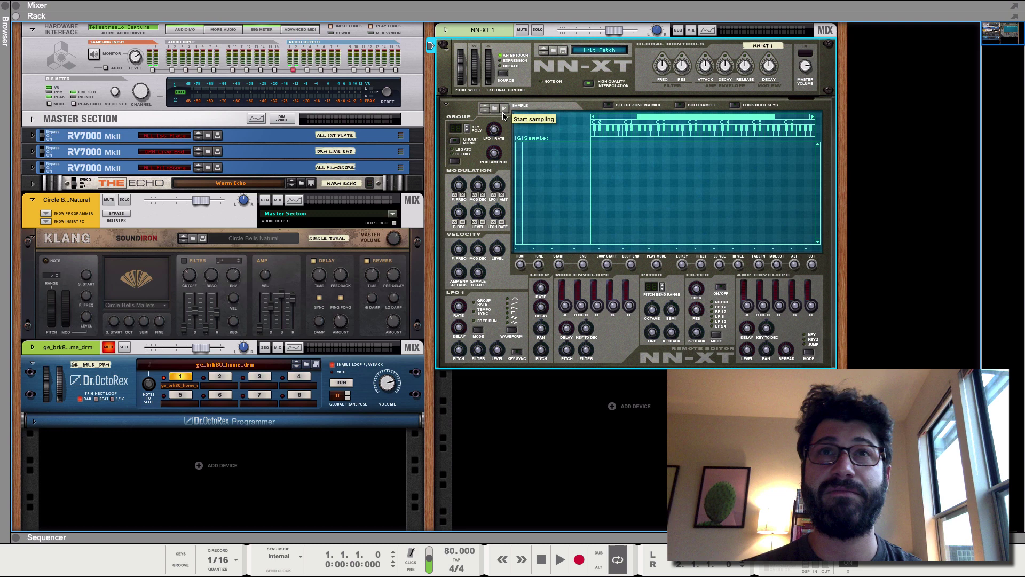
# Raise the NN-XT 1 fader near maximum and sample the playing bells into the NN-XT as Sample 4
pyautogui.click(504, 108)
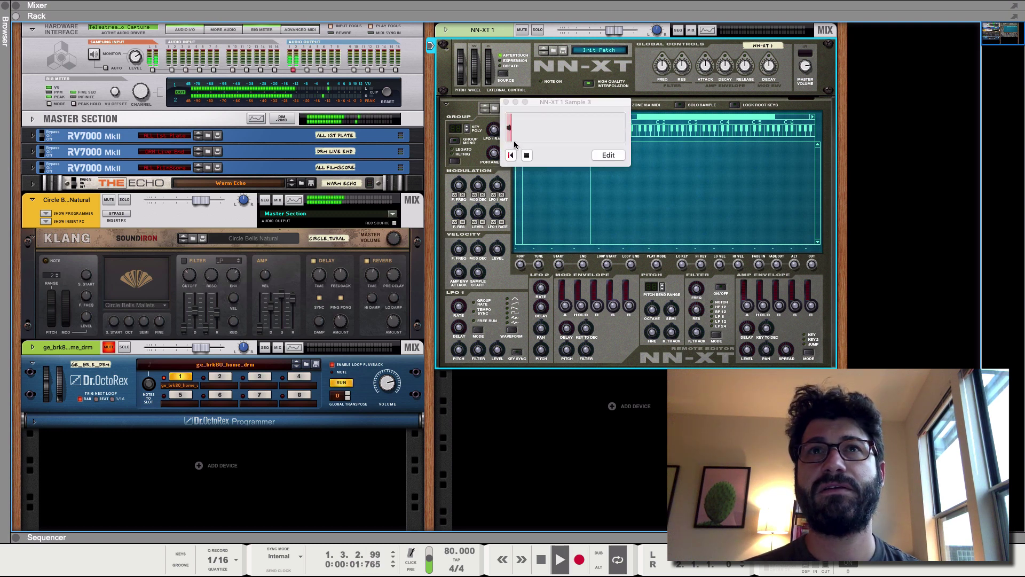
pyautogui.click(526, 155)
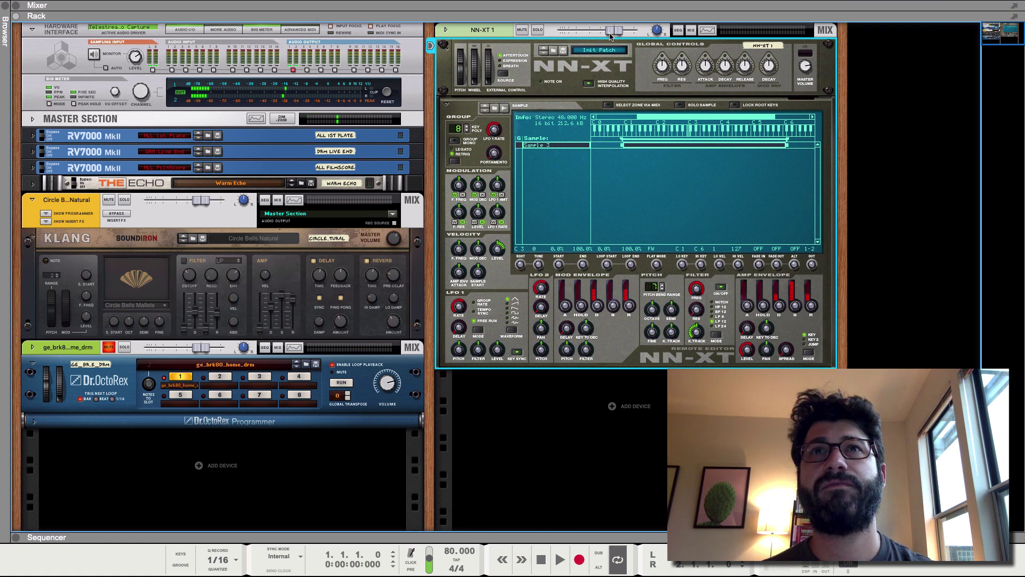
pyautogui.moveTo(614, 30); pyautogui.dragTo(682, 20)
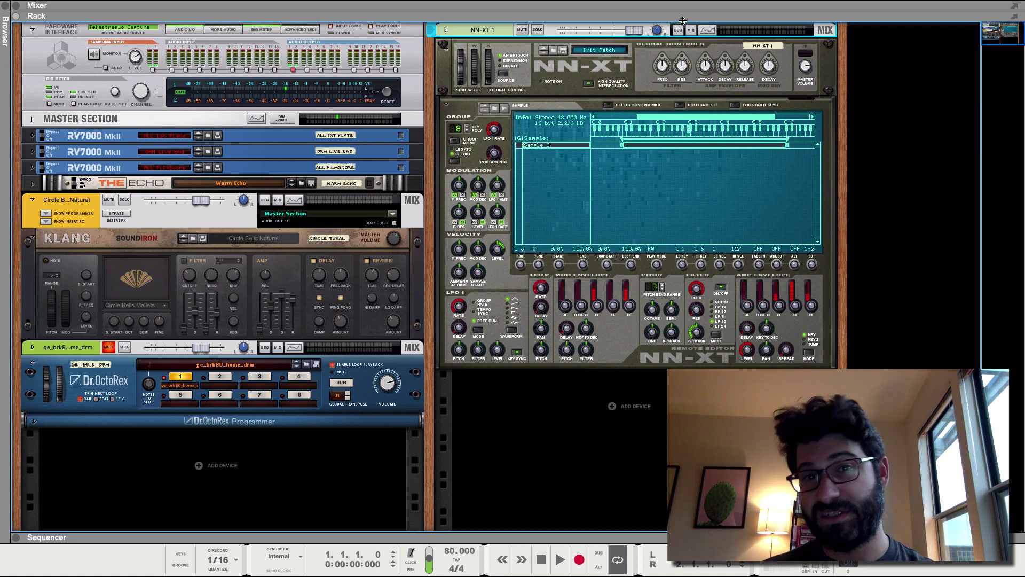
pyautogui.click(804, 69)
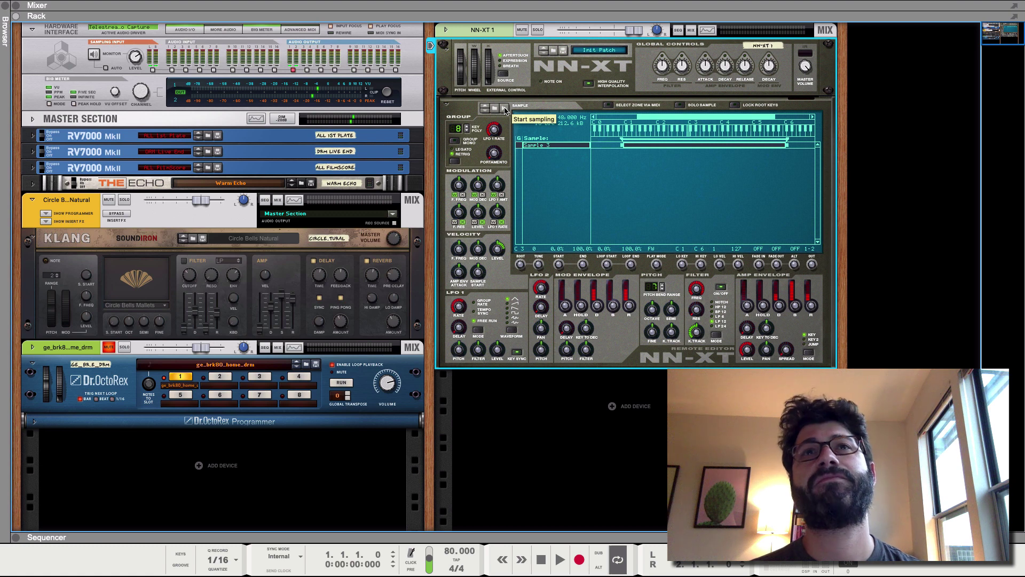
pyautogui.click(504, 110)
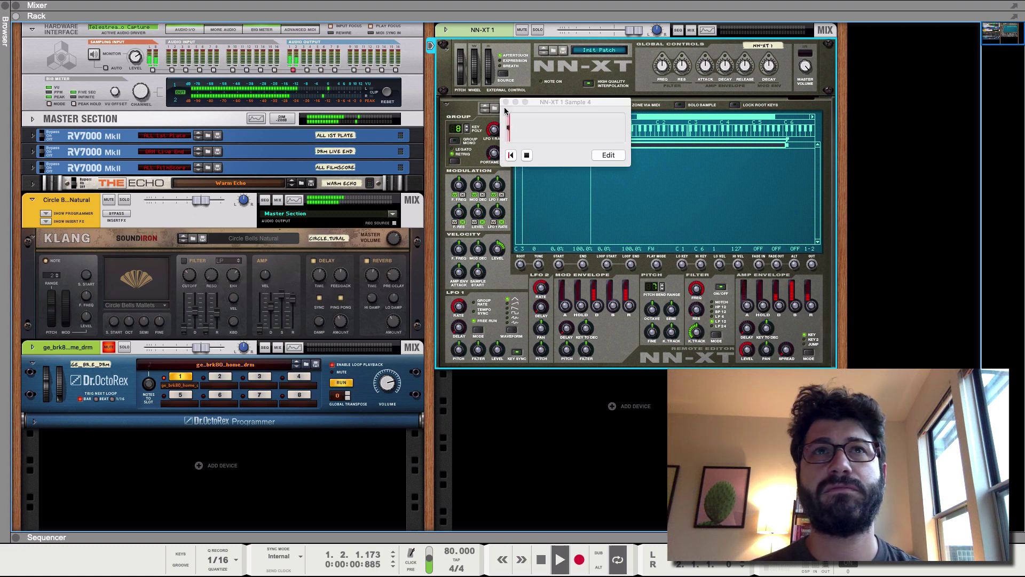
pyautogui.click(528, 156)
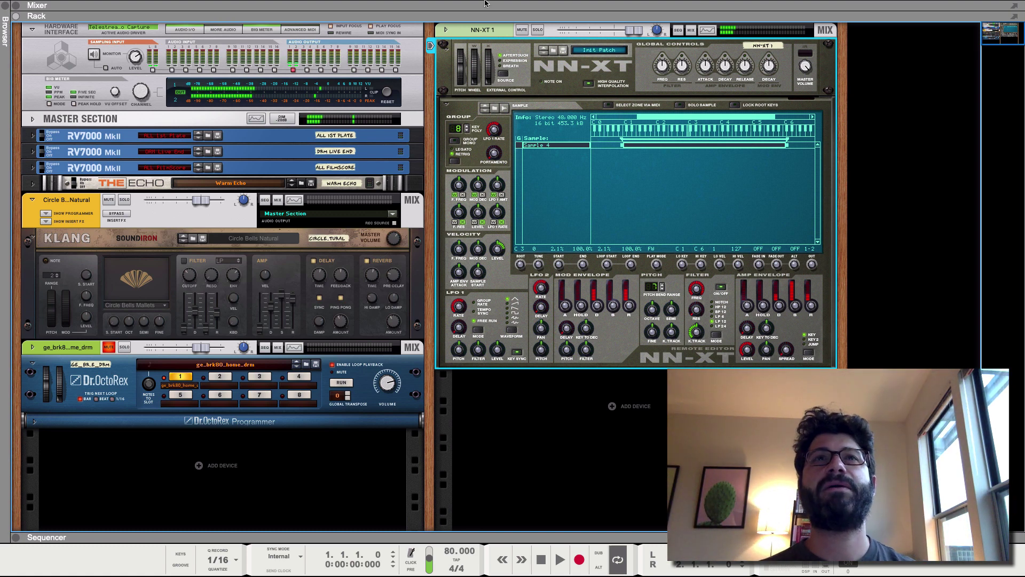
# Insert an MClass Compressor into the NN-XT channel's Insert FX section
pyautogui.click(445, 31)
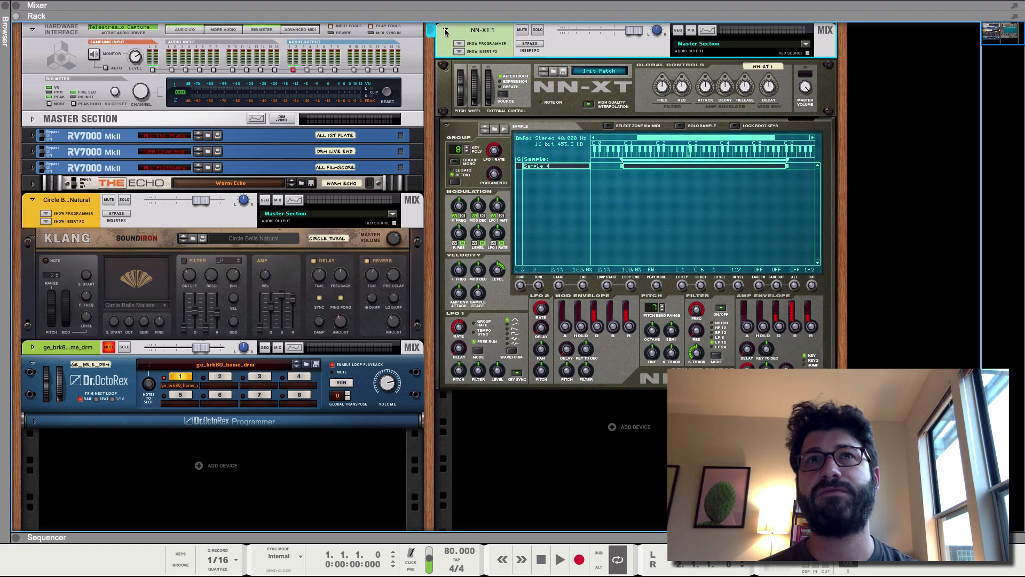
pyautogui.click(459, 51)
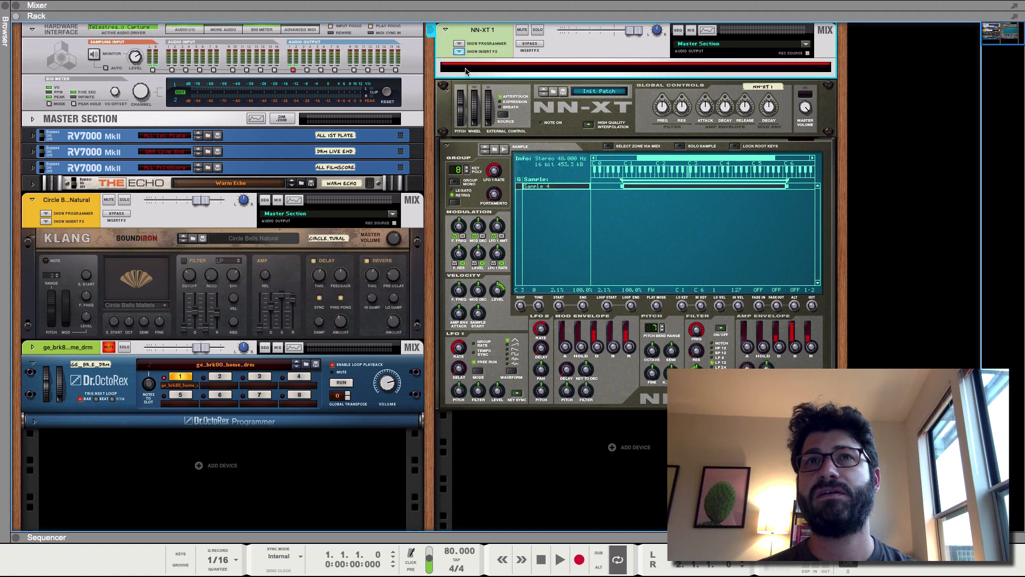
pyautogui.rightClick(465, 72)
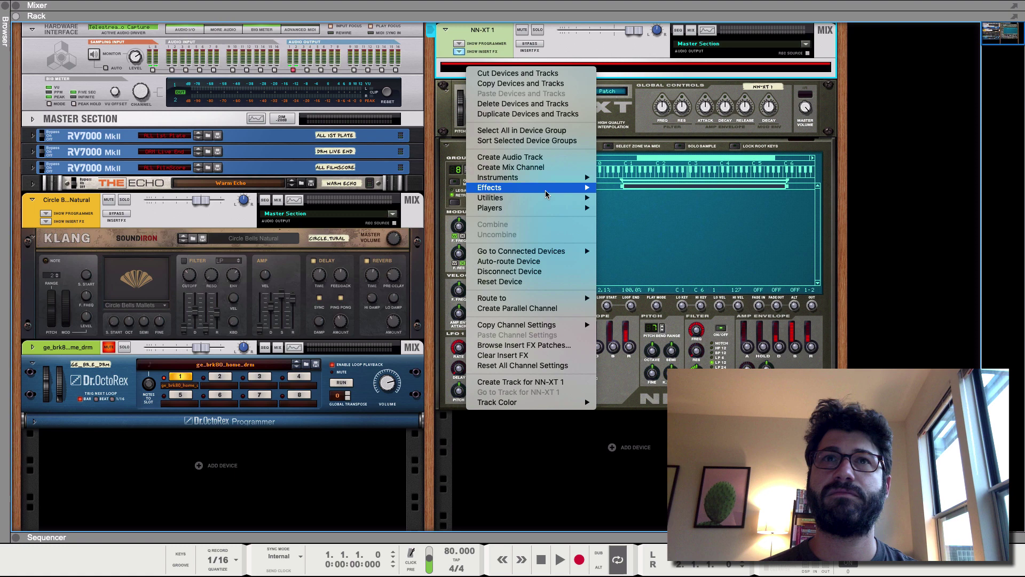
pyautogui.moveTo(550, 188)
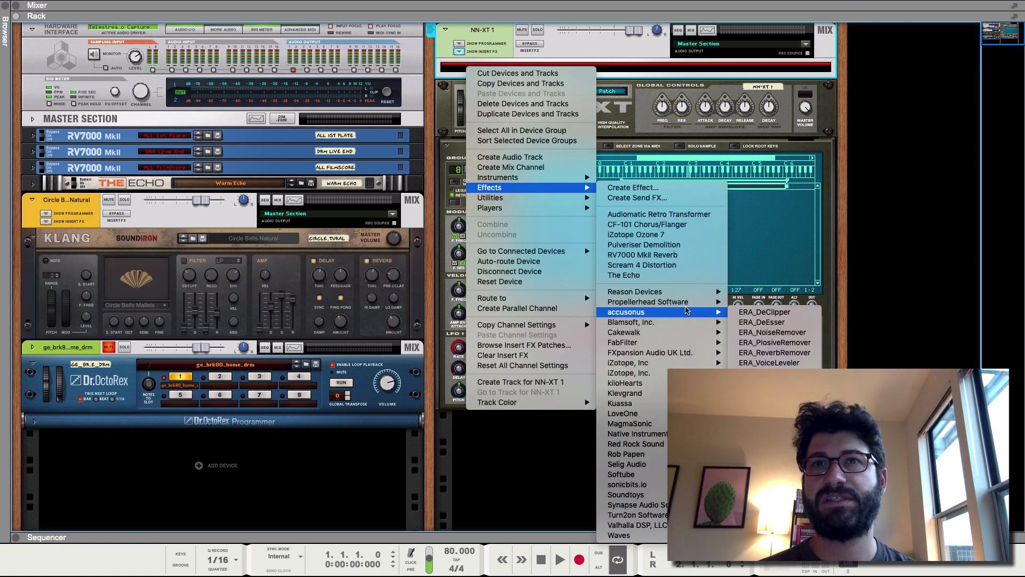
pyautogui.moveTo(693, 295)
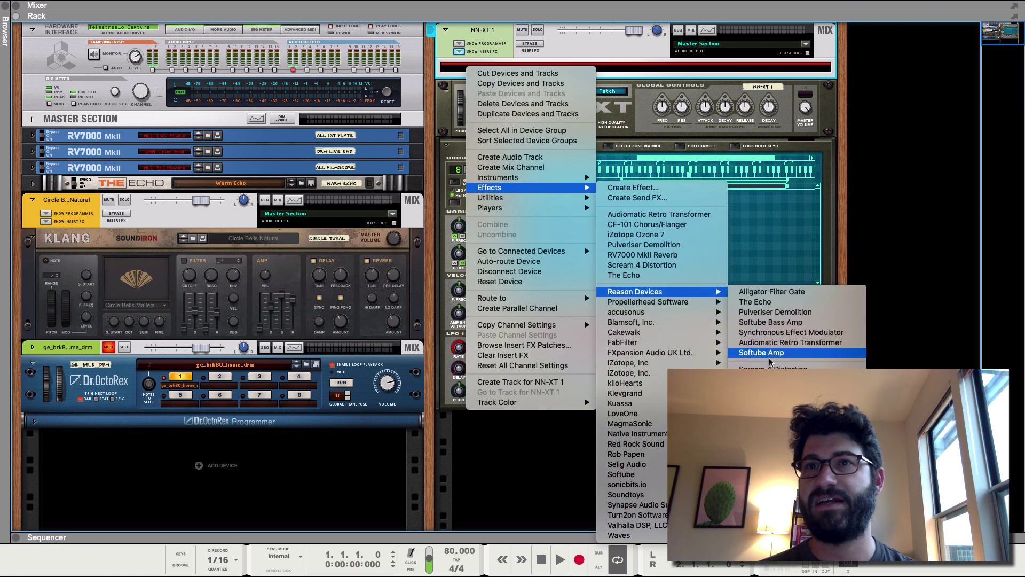
pyautogui.click(780, 401)
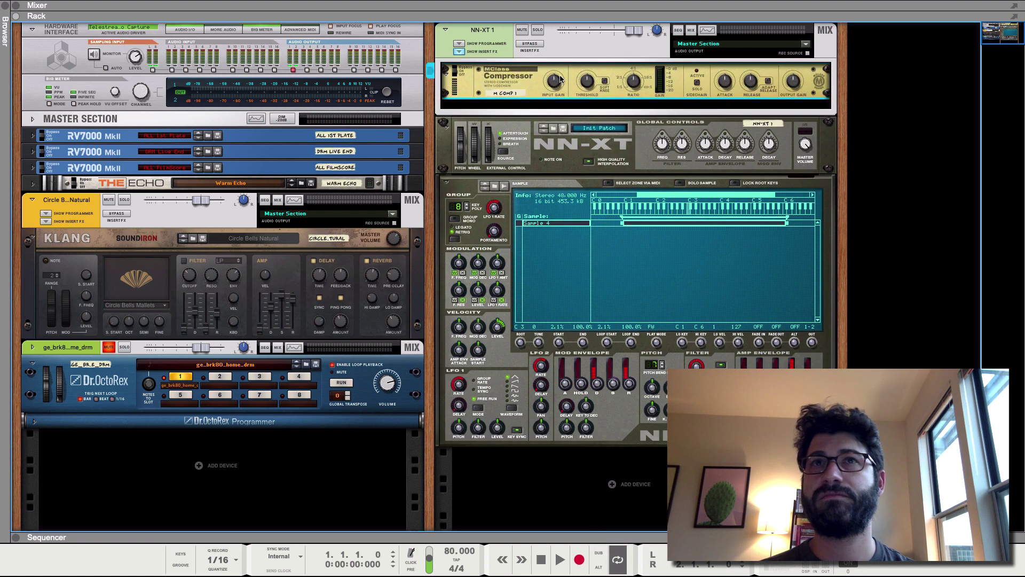
pyautogui.moveTo(554, 79)
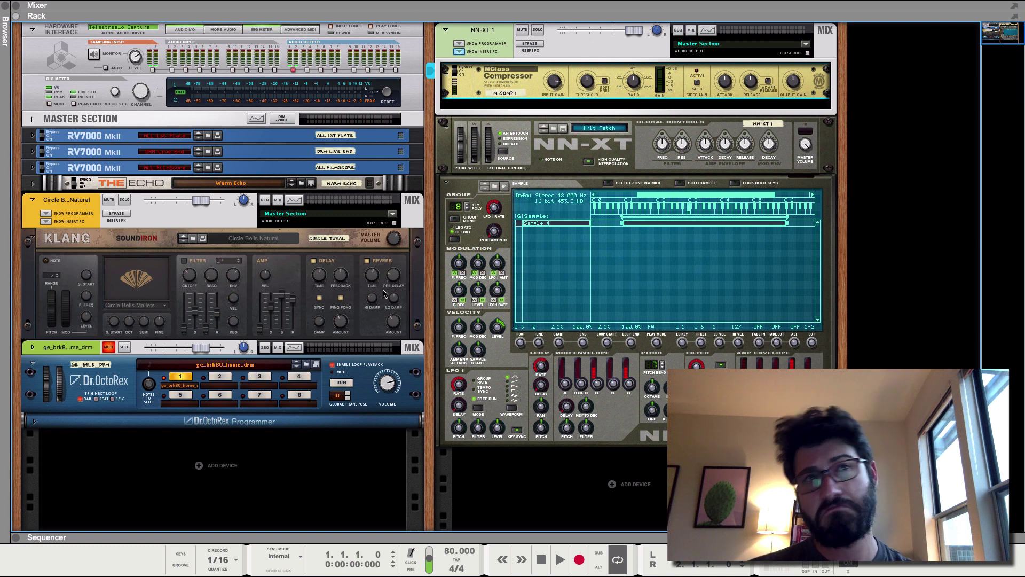
# Mute the bells, unmute the drum channel, run Dr.OctoRex and play the drum loop
pyautogui.click(109, 201)
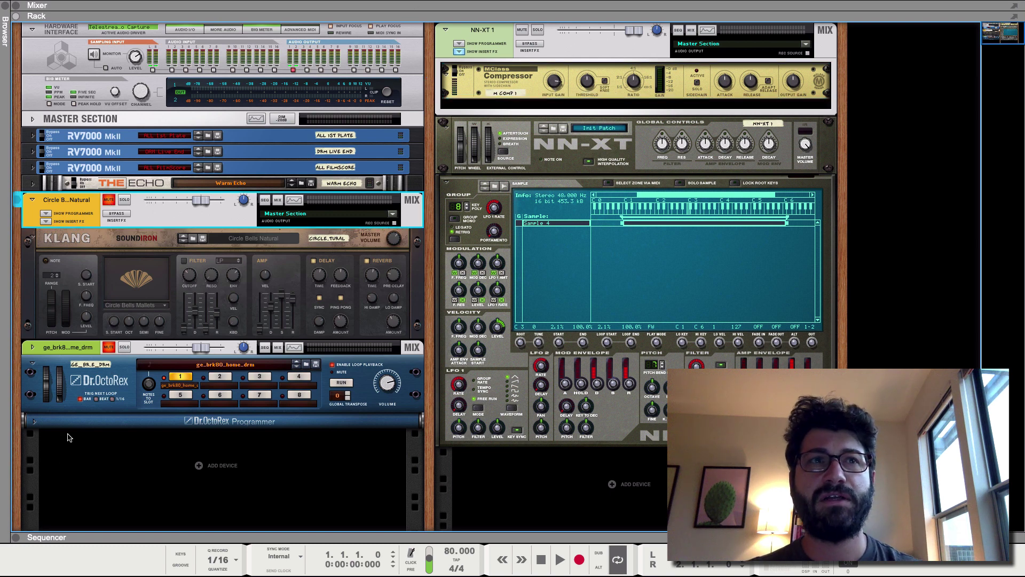
pyautogui.click(111, 346)
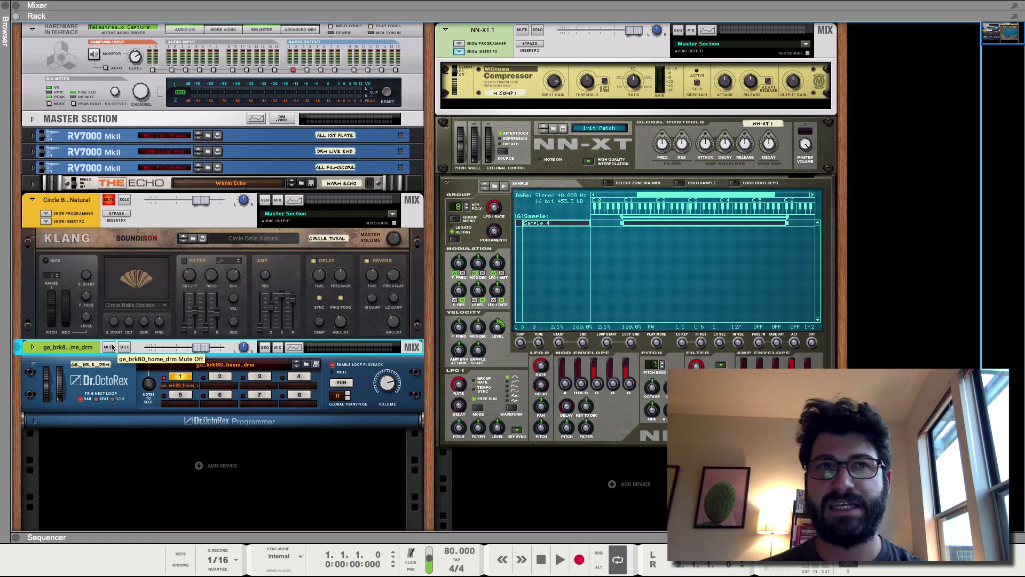
pyautogui.click(342, 382)
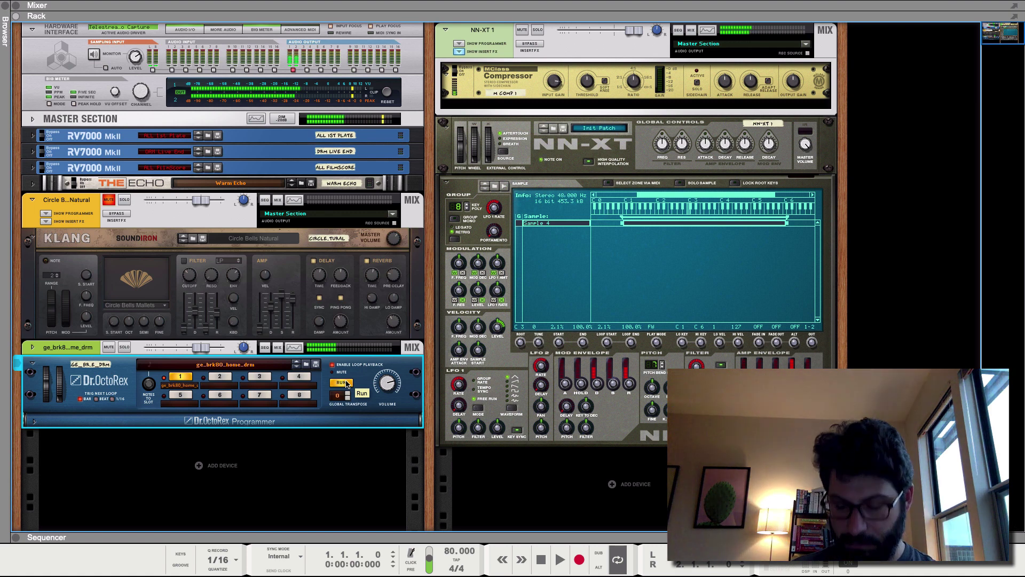
pyautogui.press('space')
pyautogui.press('space')
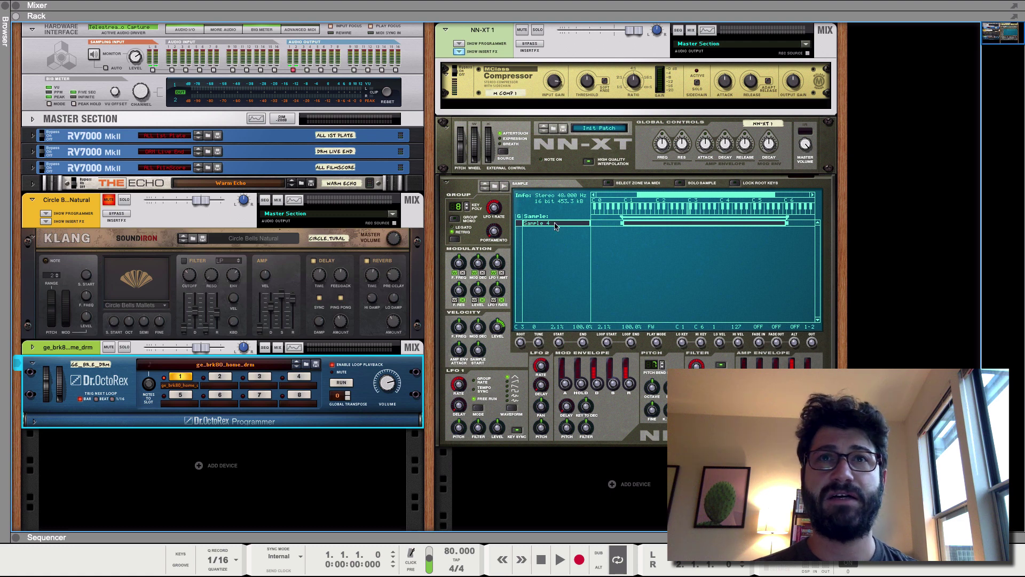
# Reset the NN-XT device to clear its samples and zones
pyautogui.click(538, 161)
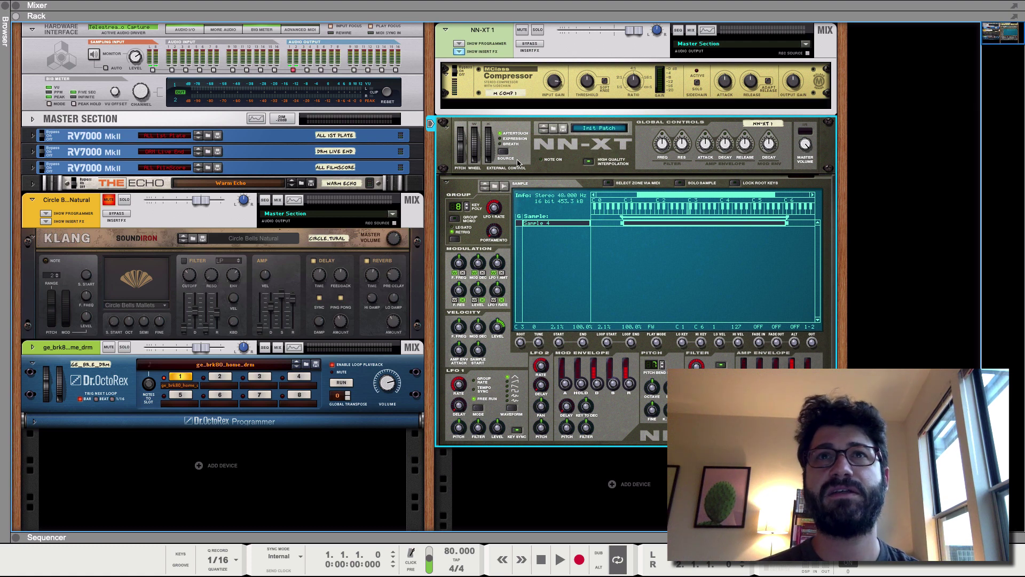
pyautogui.rightClick(531, 175)
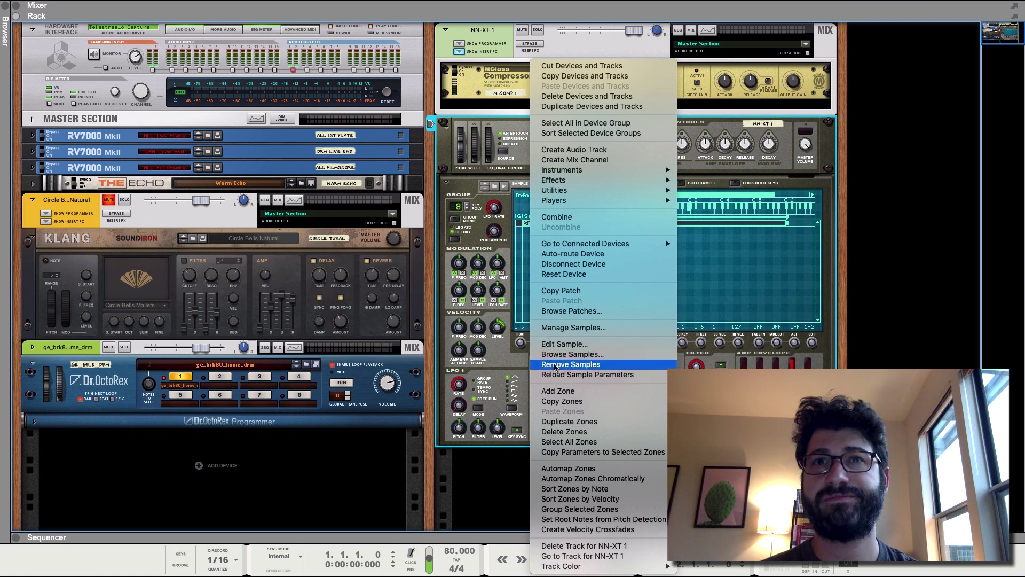
pyautogui.click(561, 275)
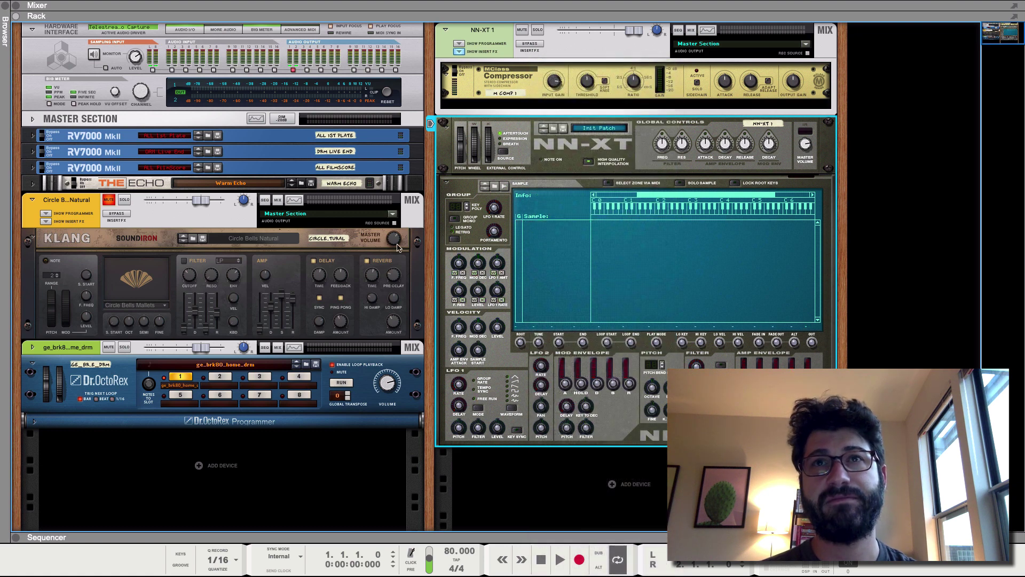
# Unmute the bells, mute the drum loop, and show the Circle Bells insert effects area
pyautogui.click(107, 200)
pyautogui.click(109, 348)
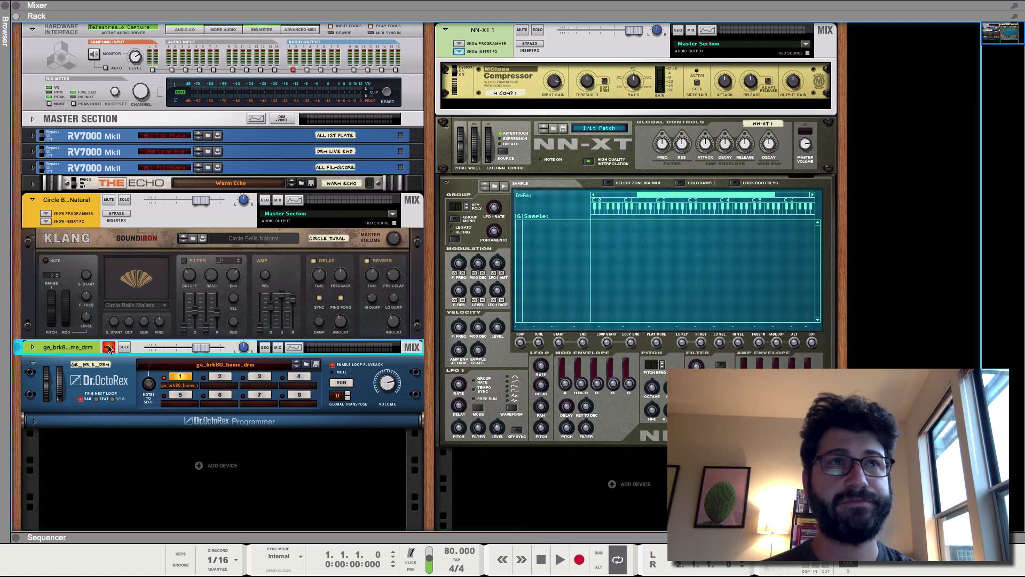
pyautogui.click(46, 220)
pyautogui.click(53, 241)
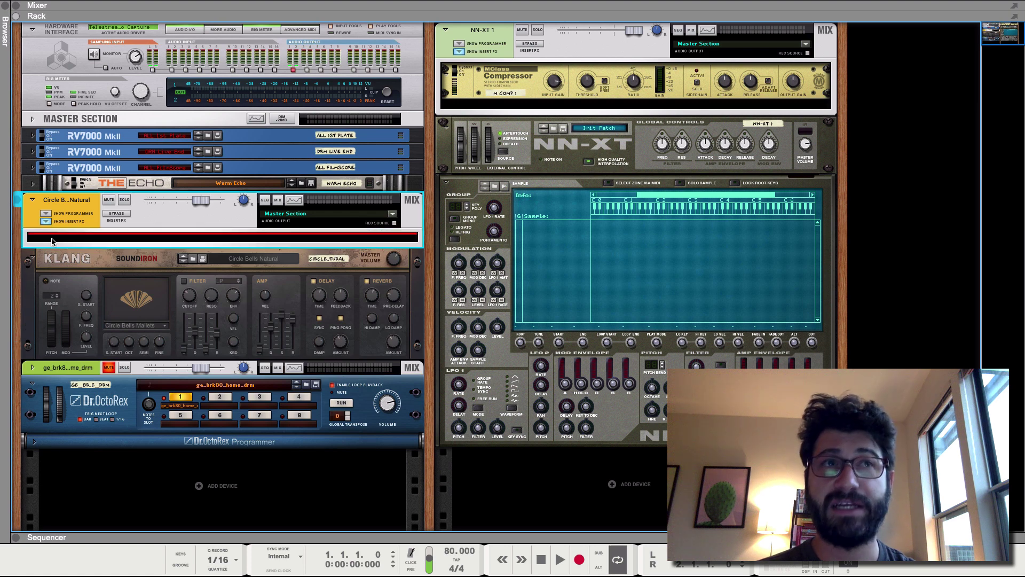
# Insert an Audiomatic Retro Transformer on the bells set to Vinyl with Transform at 53%
pyautogui.rightClick(137, 235)
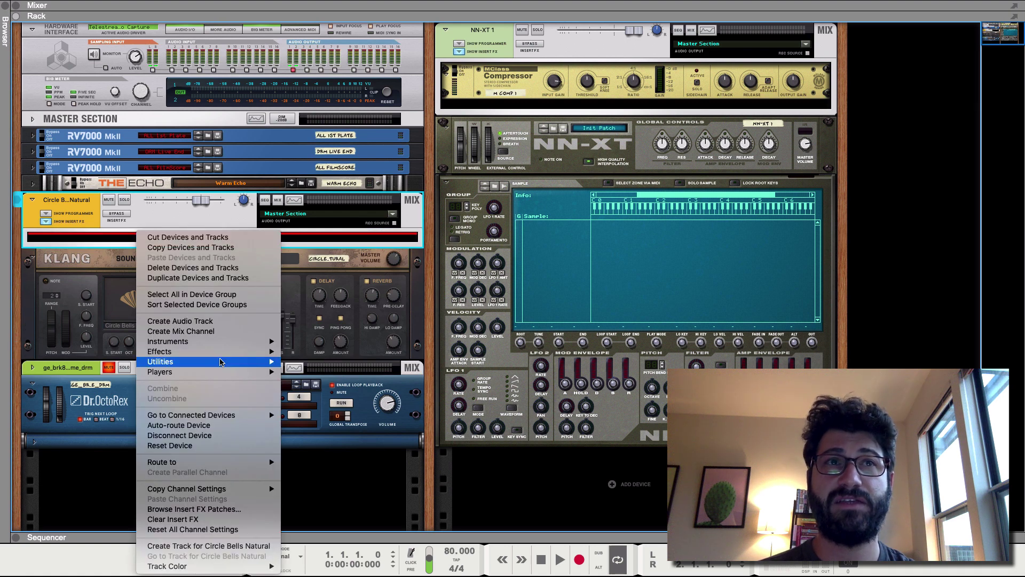
pyautogui.moveTo(224, 352)
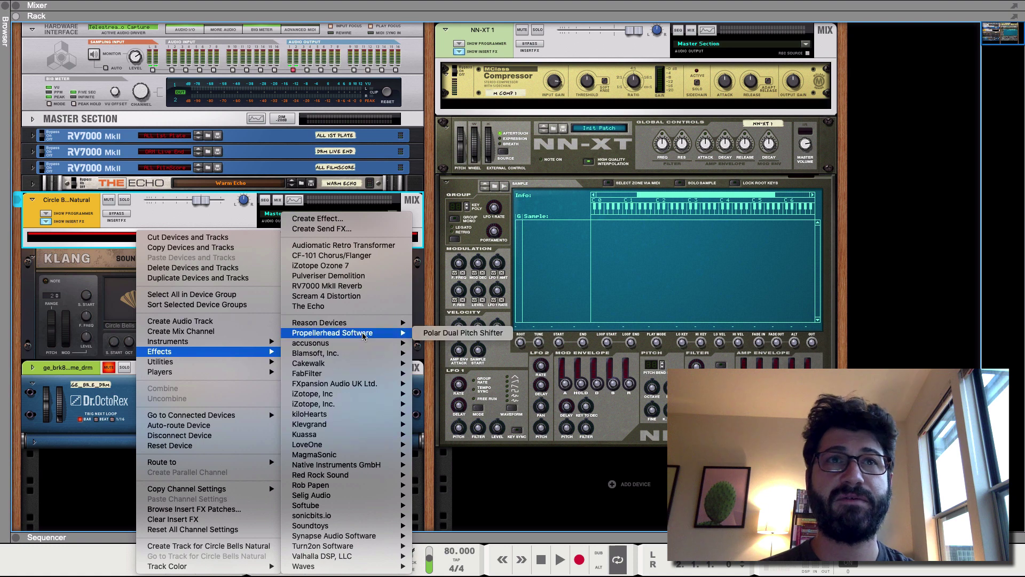
pyautogui.moveTo(375, 325)
pyautogui.click(376, 245)
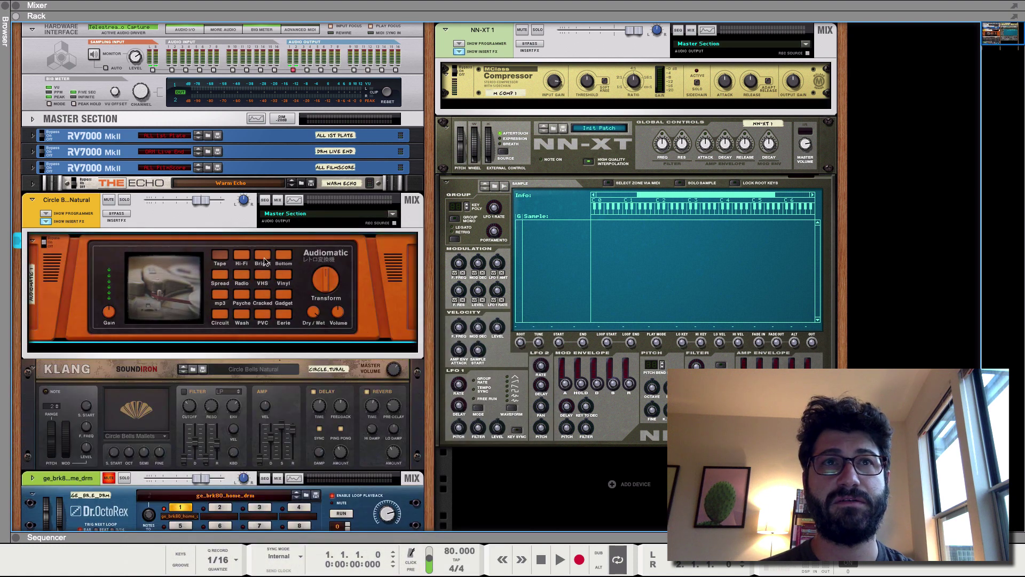
pyautogui.click(283, 275)
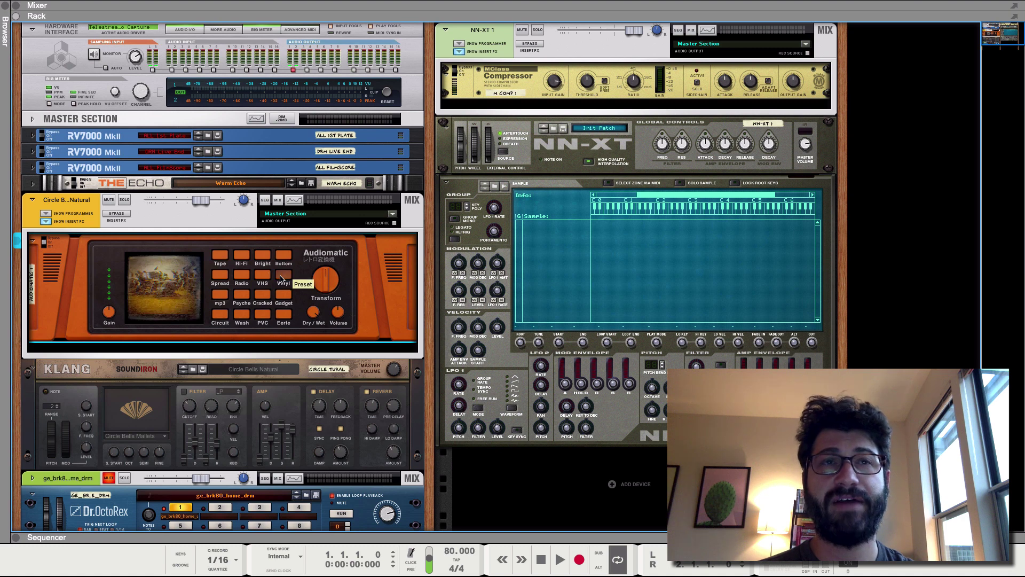
pyautogui.moveTo(317, 289); pyautogui.dragTo(352, 292)
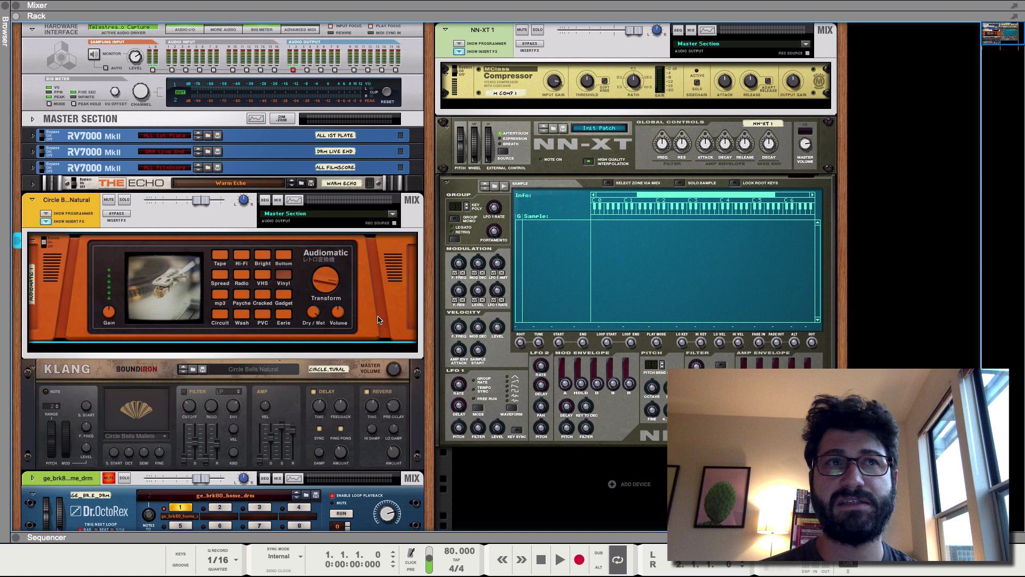
# Add a Scream 4 distortion after the Audiomatic on the bells channel
pyautogui.rightClick(379, 300)
pyautogui.moveTo(426, 421)
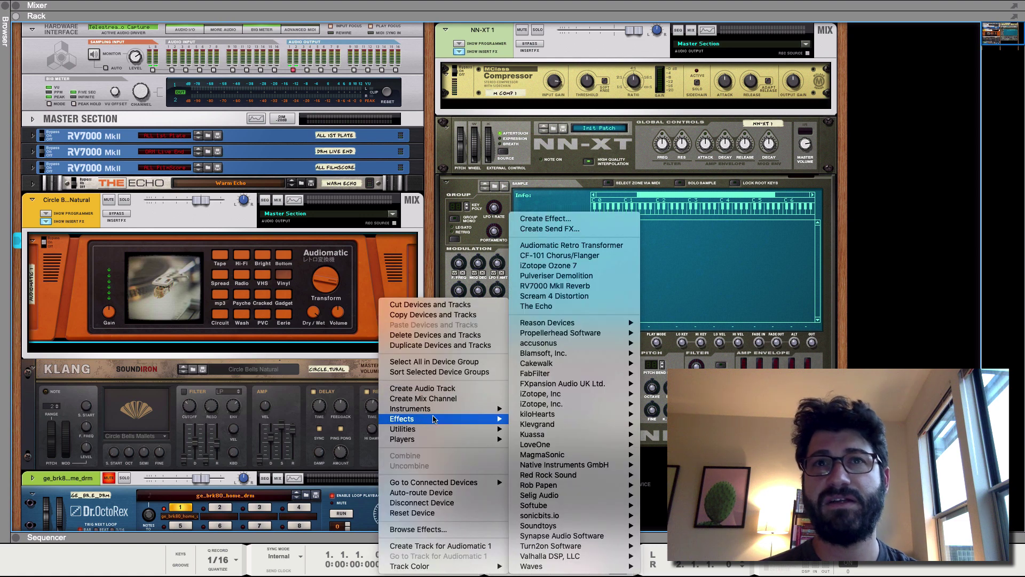
pyautogui.moveTo(558, 325)
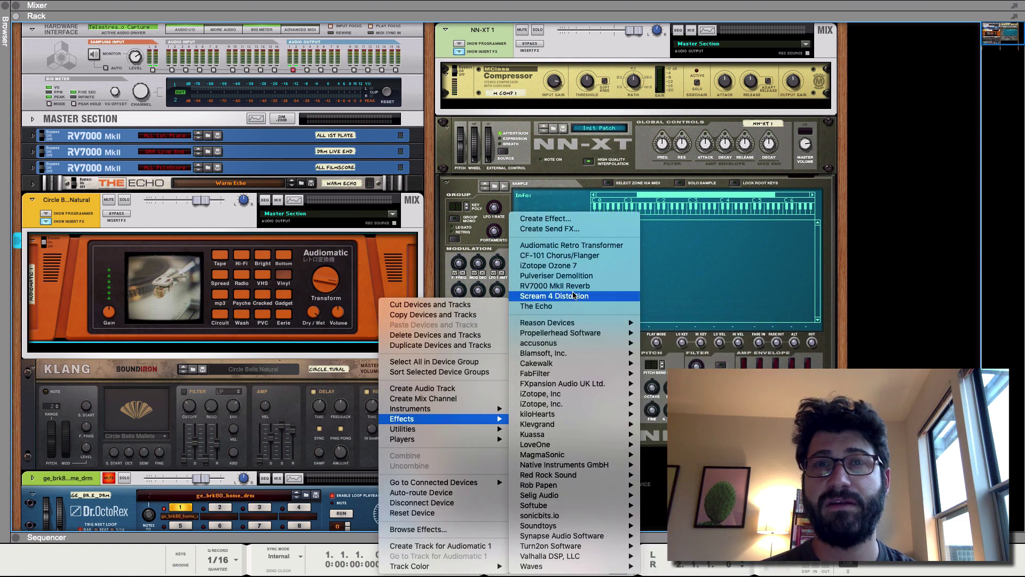
pyautogui.click(574, 296)
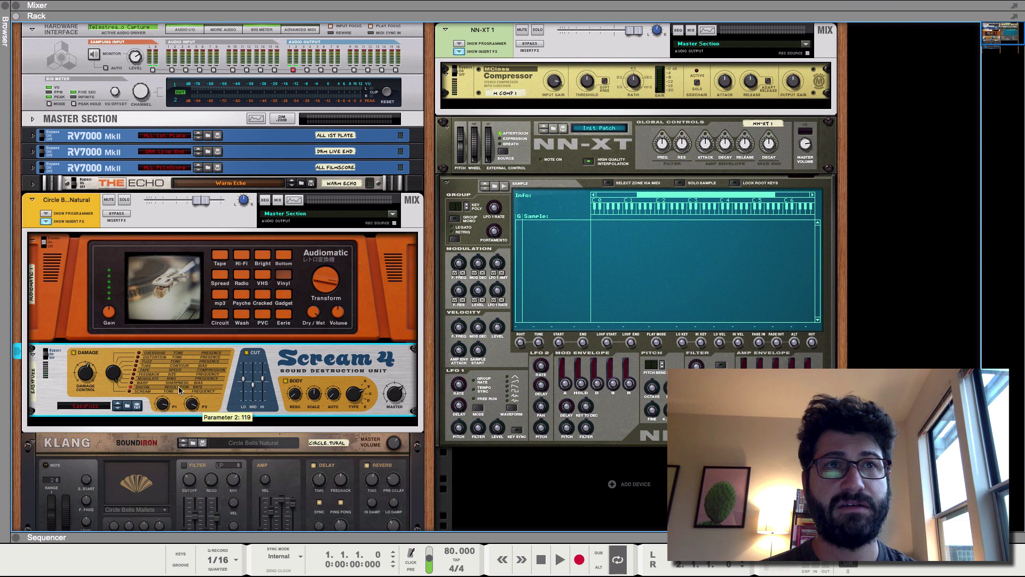
# Play the bells while lowering the Scream 4 Cut EQ Mid slider to about -11
pyautogui.press('space')
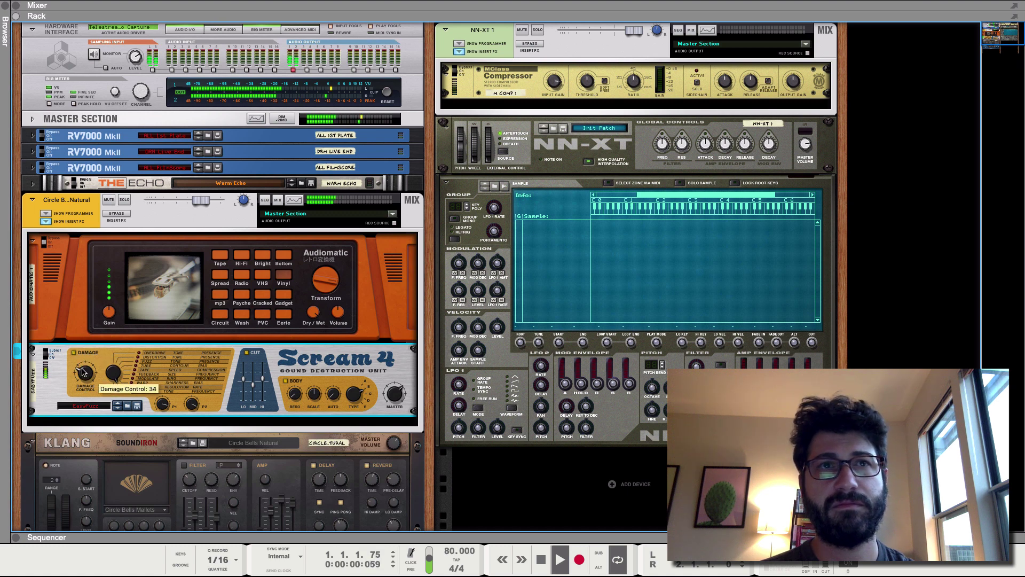
pyautogui.moveTo(254, 379); pyautogui.dragTo(264, 391)
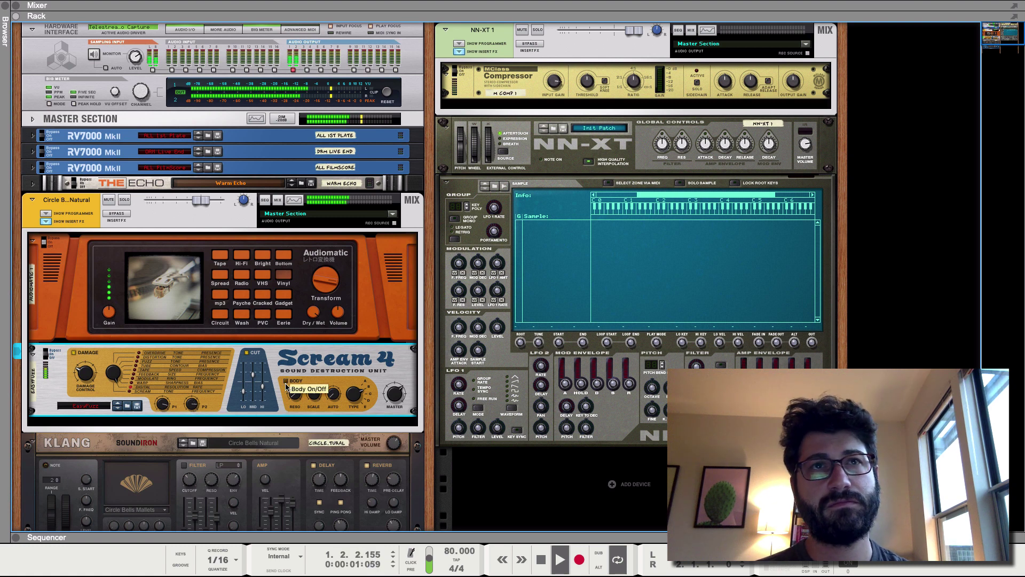
pyautogui.press('space')
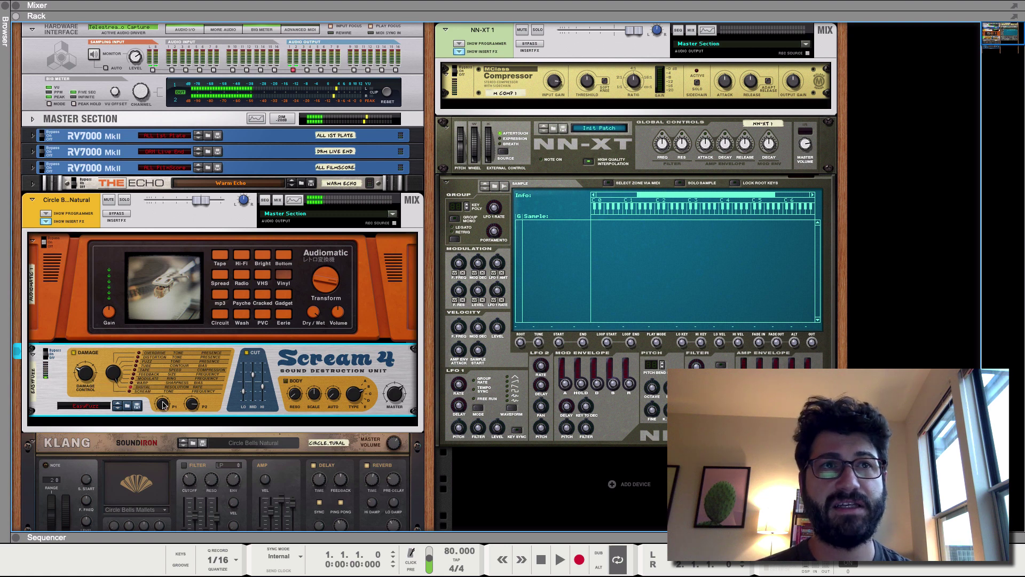
# Record the processed bell melody into the NN-XT as new Sample 5, then select the Circle Bells combinator
pyautogui.moveTo(163, 405)
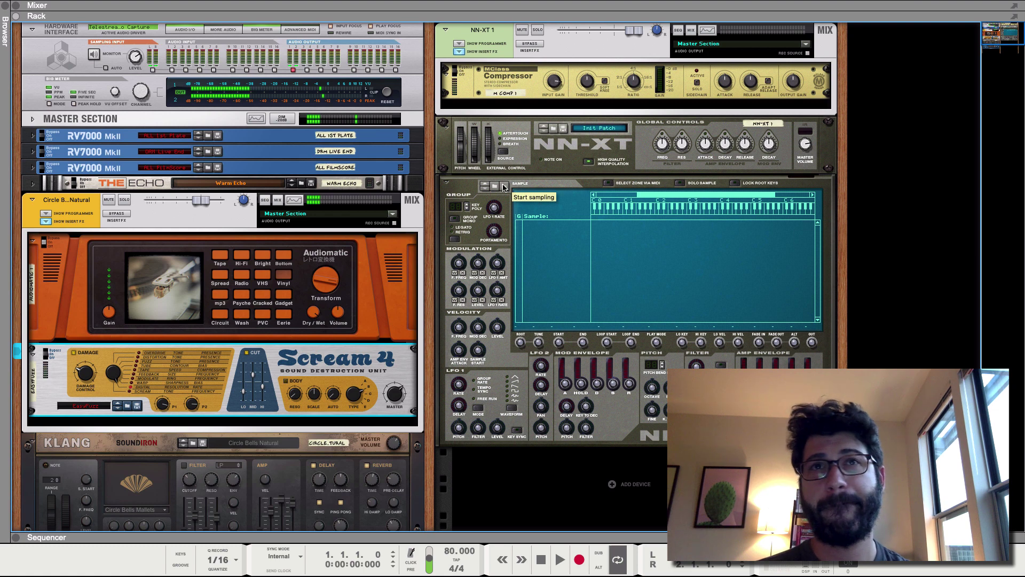
pyautogui.click(504, 186)
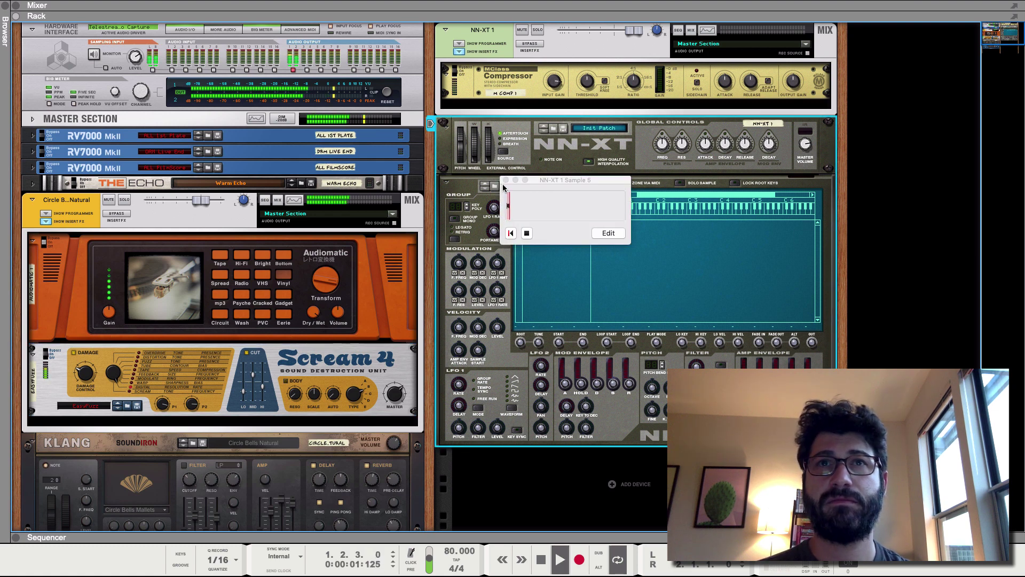
pyautogui.click(527, 234)
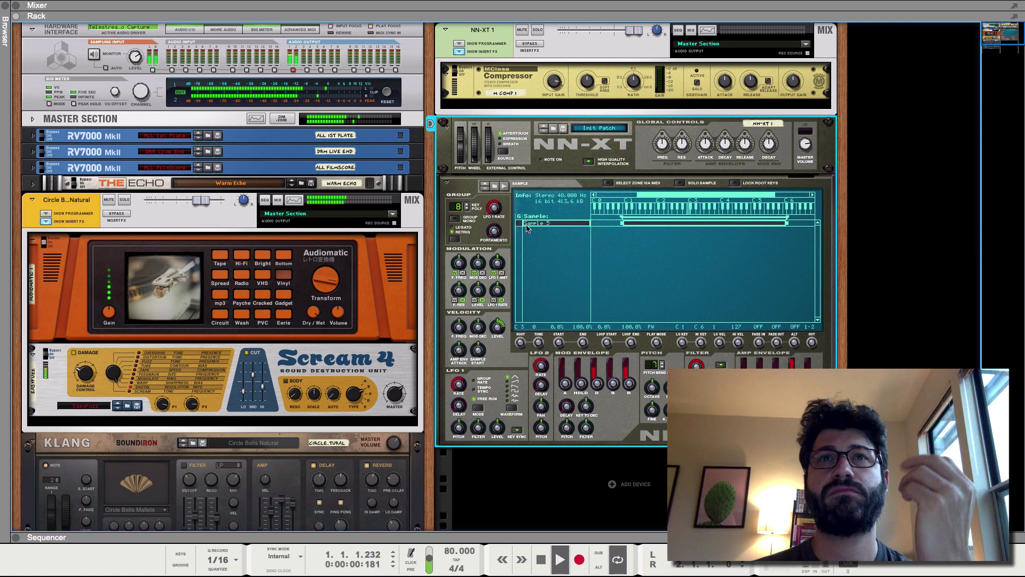
pyautogui.click(111, 202)
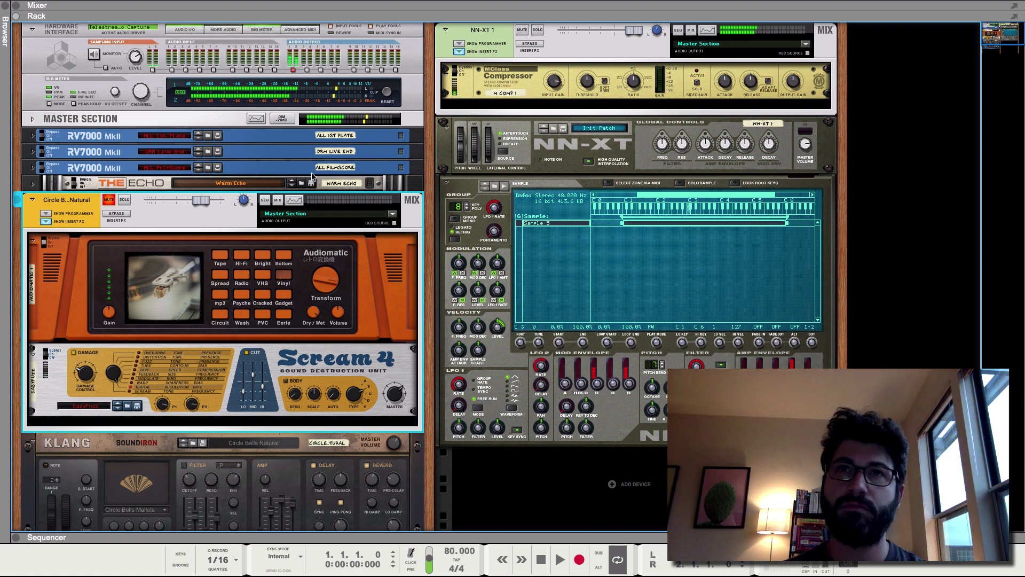
# Fold the Circle Bells combinator, unmute the Dr.OctoRex drum loop, and play it through once
pyautogui.click(587, 162)
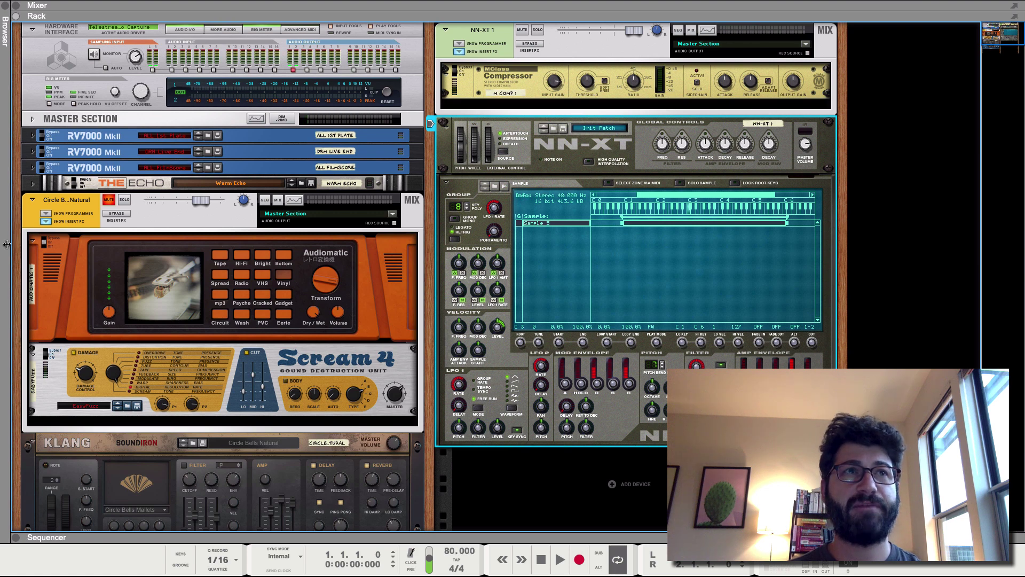
pyautogui.click(33, 200)
pyautogui.click(108, 328)
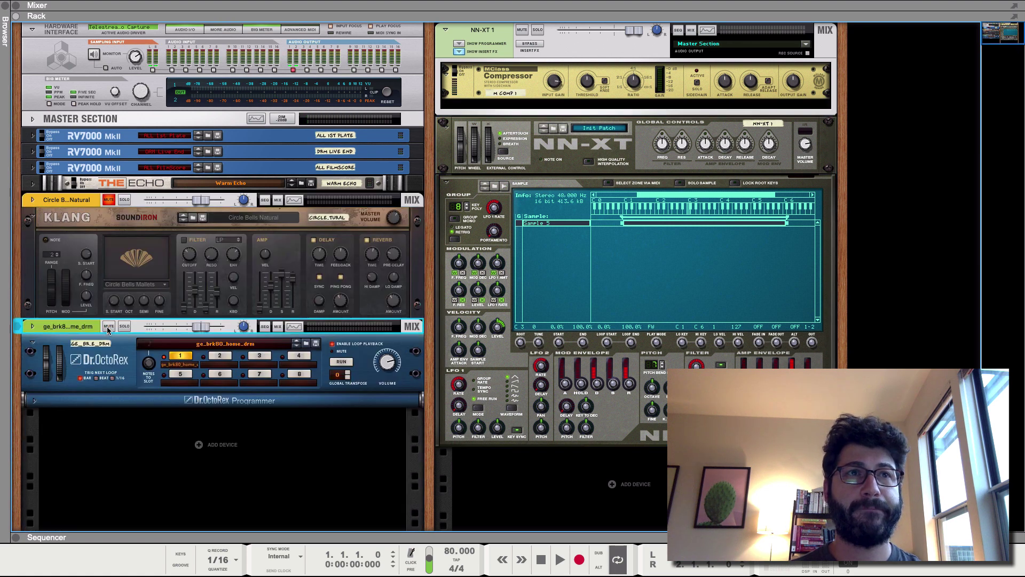
pyautogui.press('space')
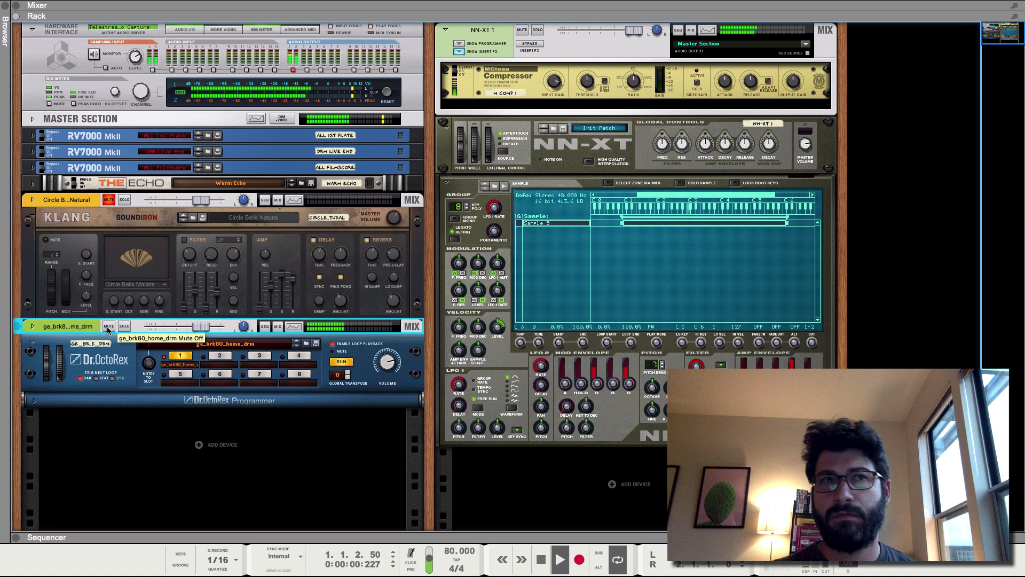
pyautogui.press('space')
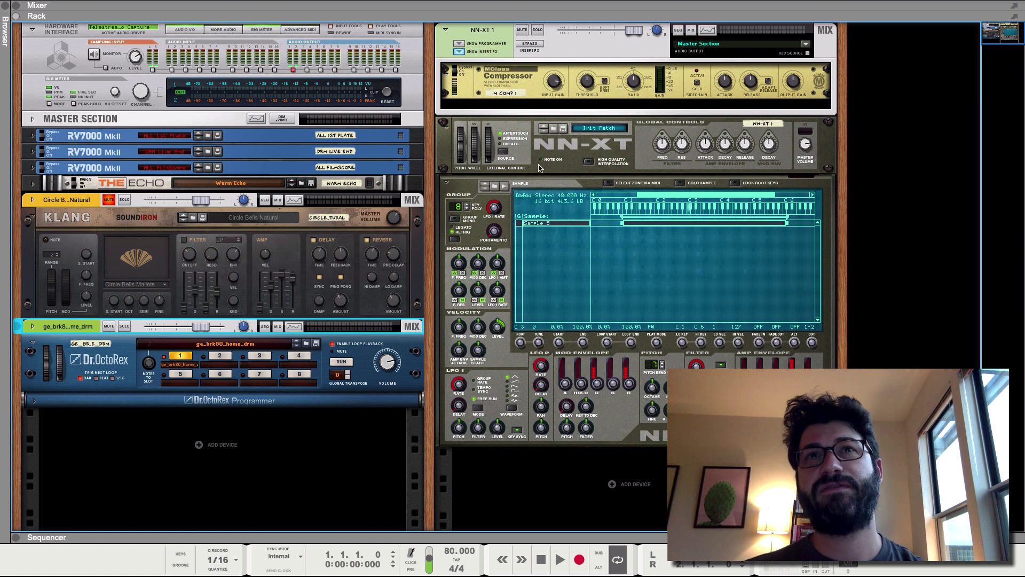
# Reset the NN-XT to an empty Init Patch, unfold the Dr.OctoRex Programmer, and unmute Circle Bells
pyautogui.click(522, 160)
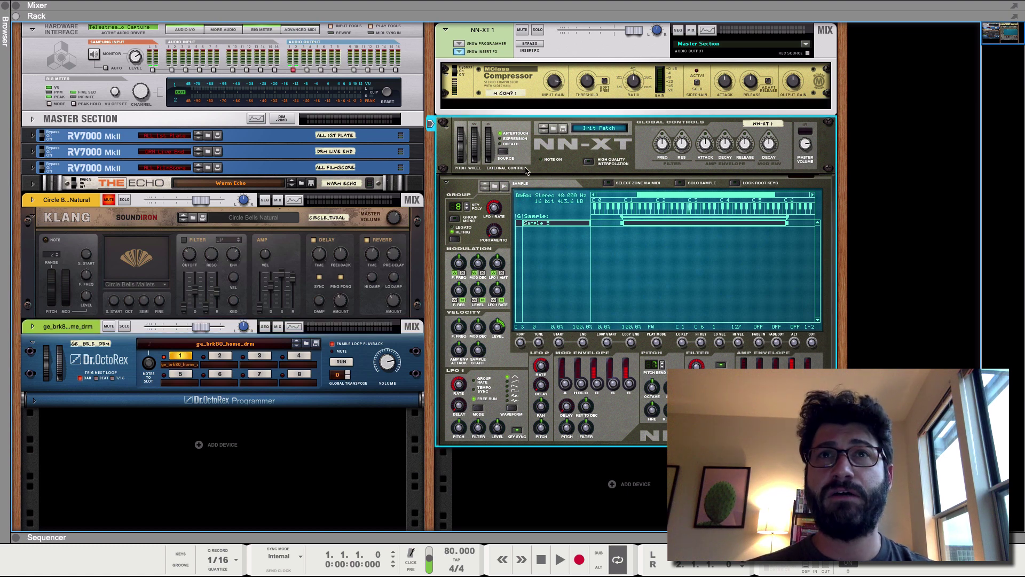
pyautogui.rightClick(526, 170)
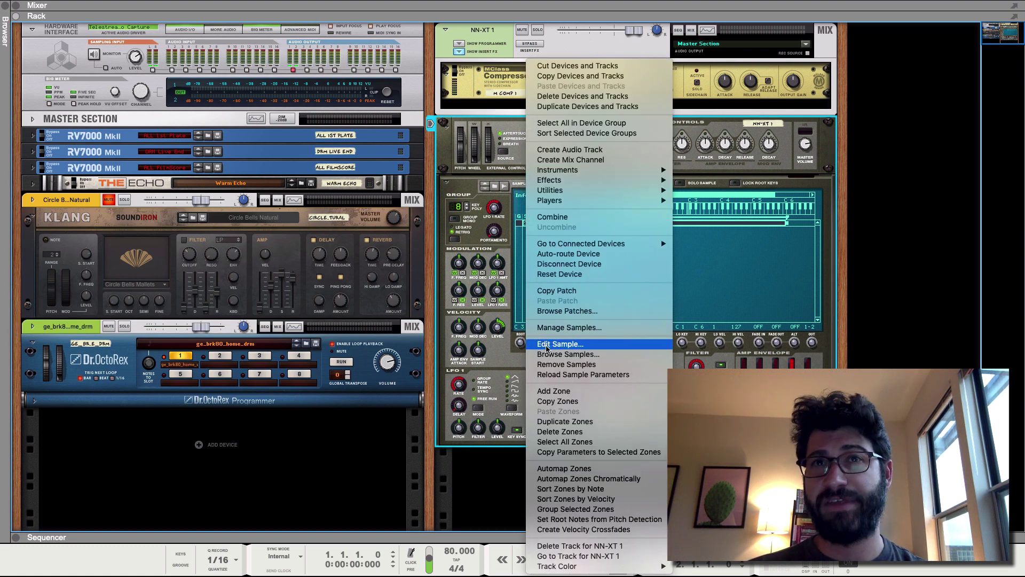
pyautogui.click(553, 275)
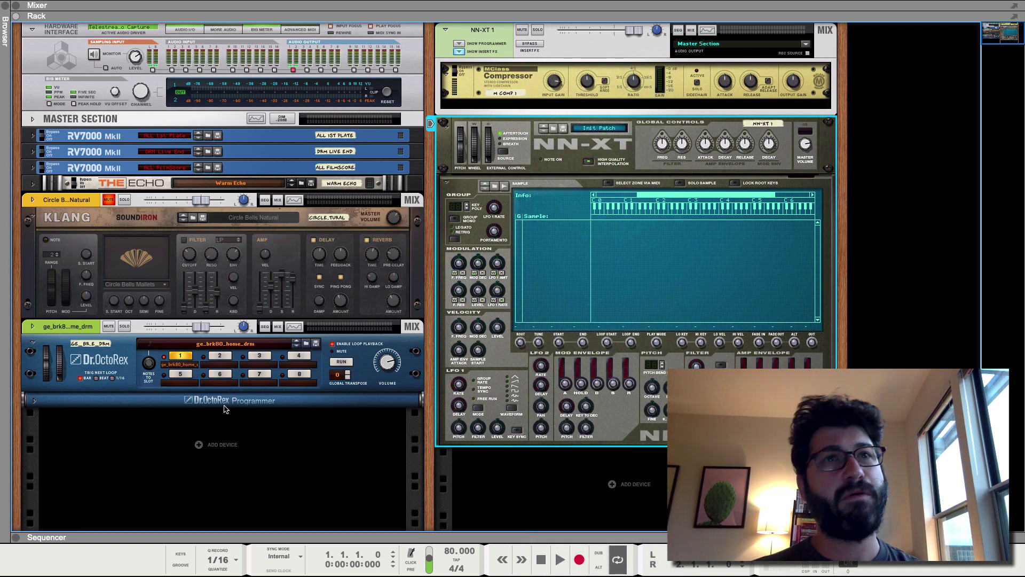
pyautogui.click(36, 400)
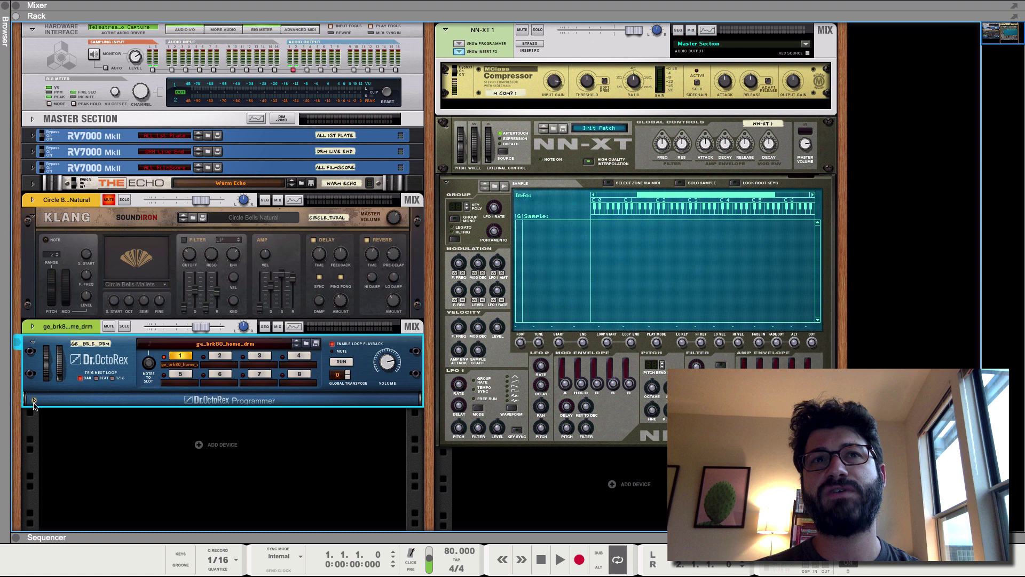
pyautogui.click(109, 201)
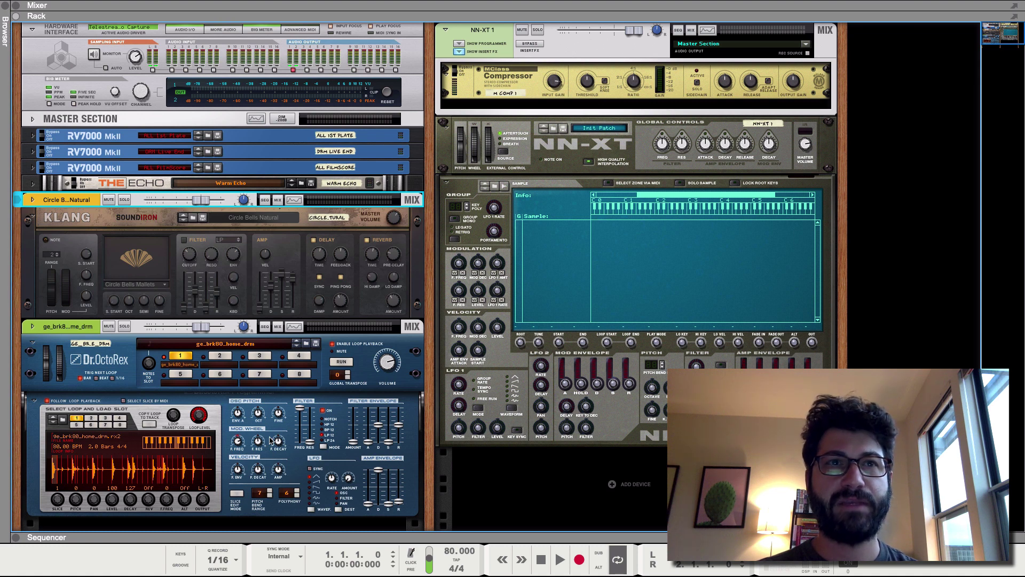
pyautogui.press('Tab')
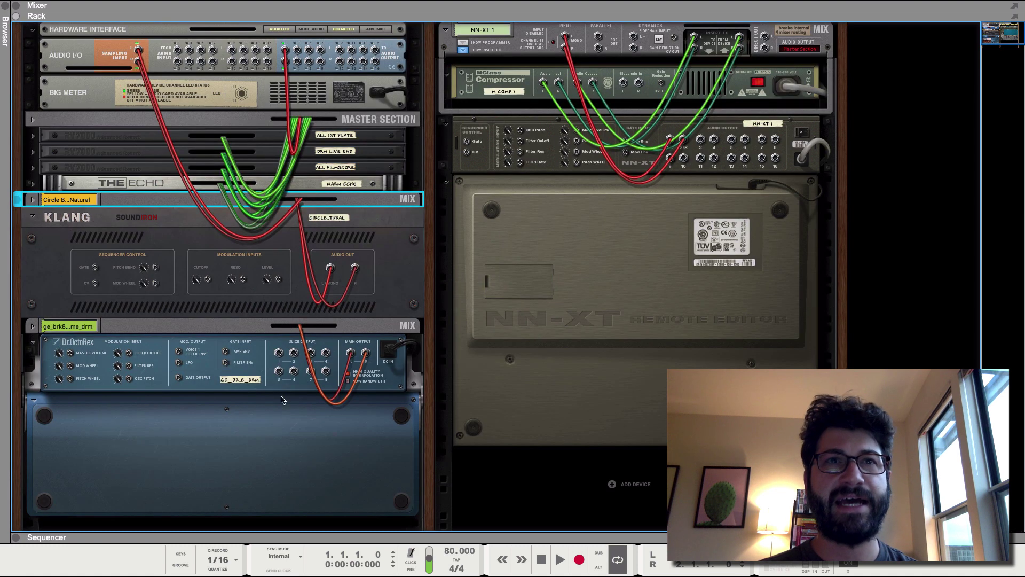
pyautogui.click(347, 378)
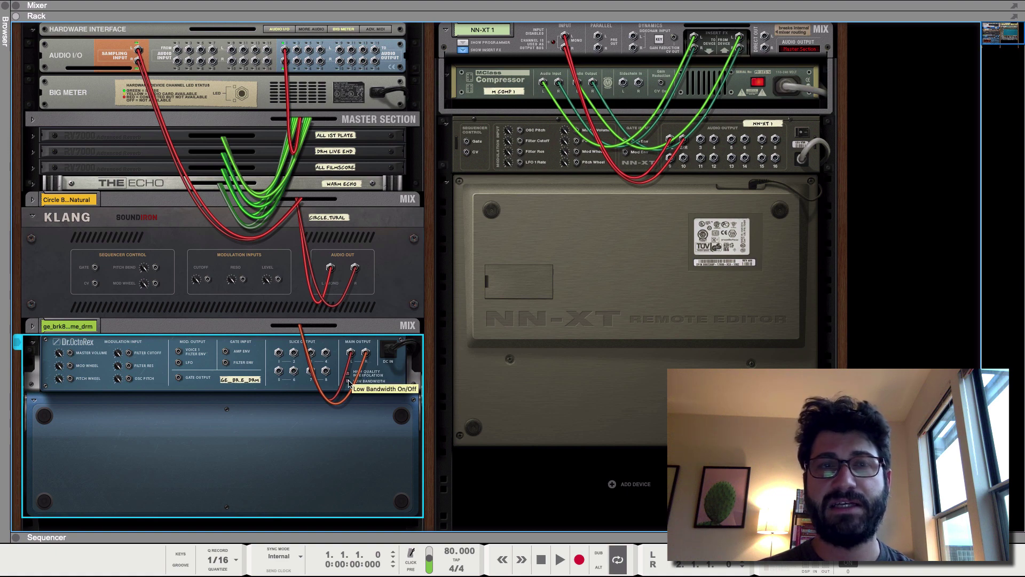
pyautogui.press('Tab')
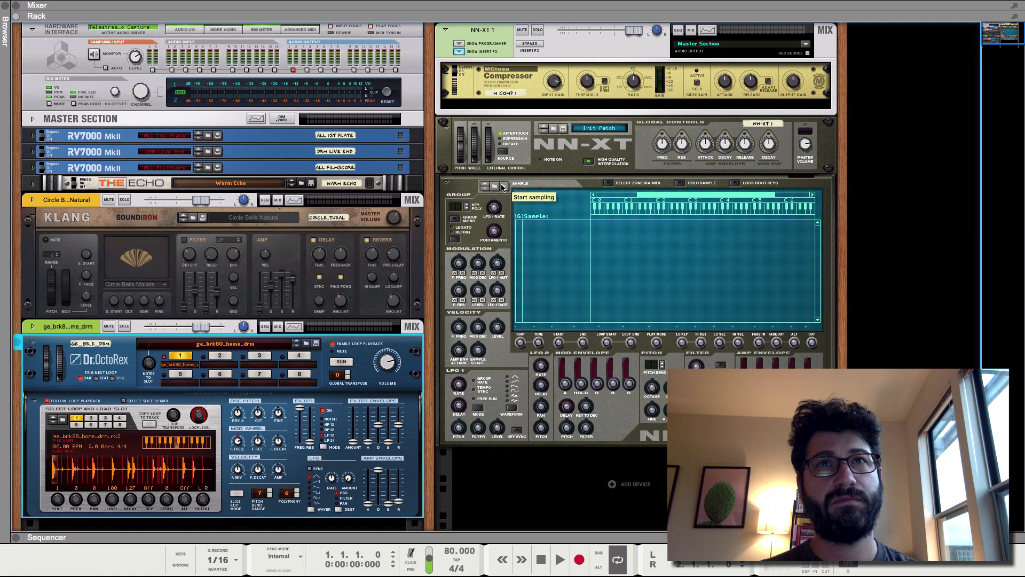
# Record a fresh stereo 48 kHz, 16-bit Sample 6 into the NN-XT
pyautogui.click(503, 187)
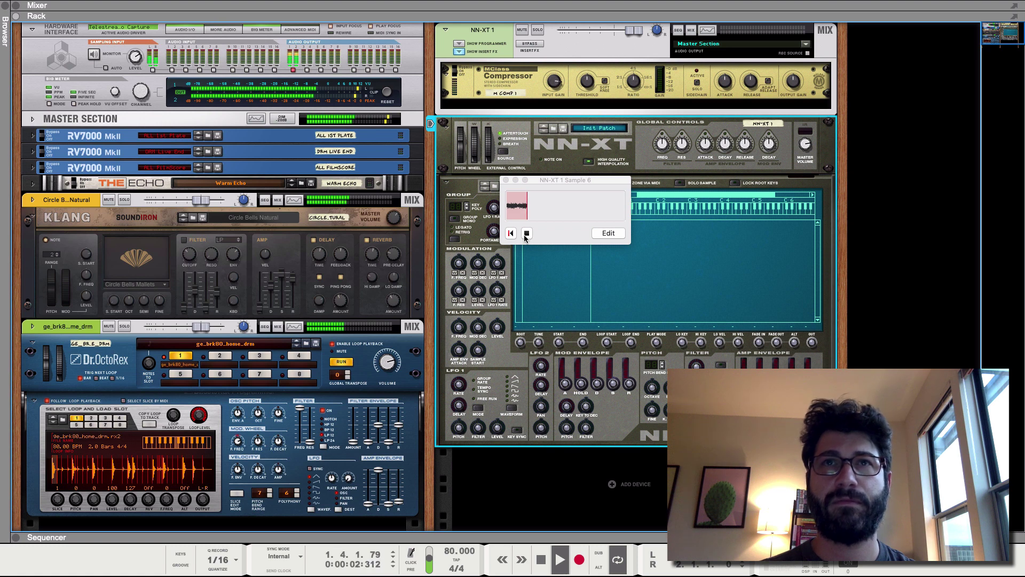
pyautogui.click(526, 236)
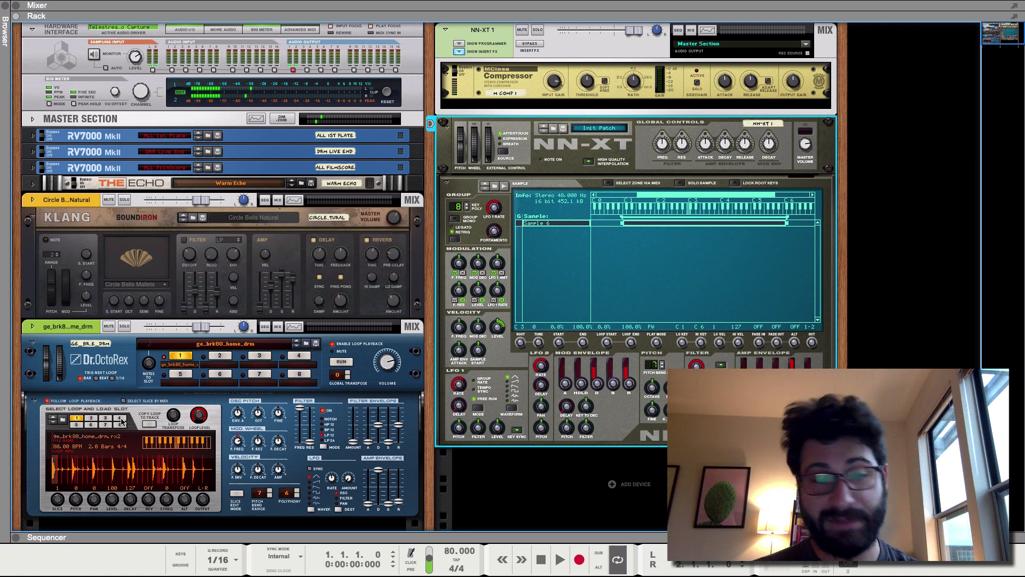
# On the rack's back, replace the Sampling Input cable with one from the Master Section's Control Room Out
pyautogui.press('Tab')
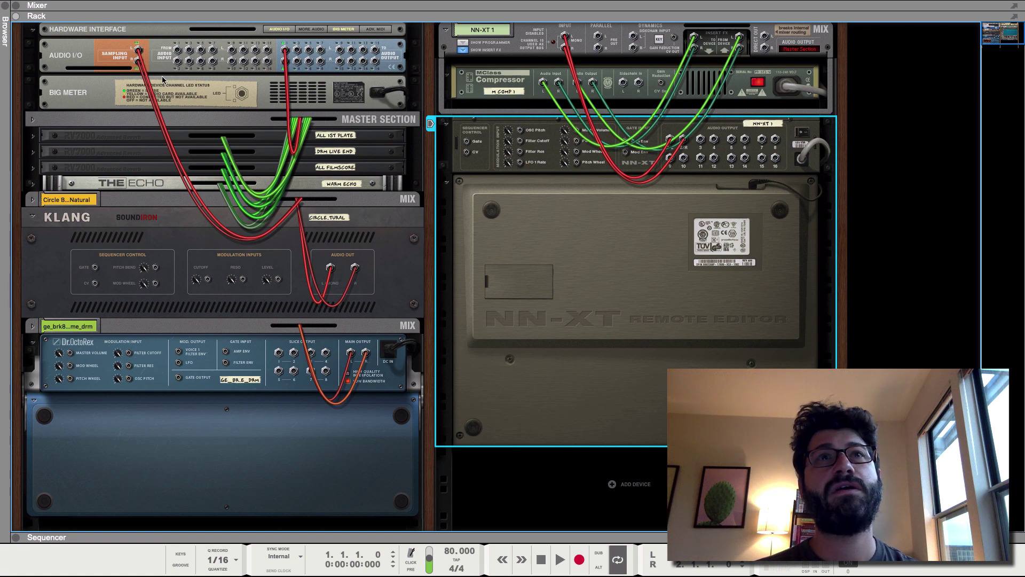
pyautogui.click(31, 121)
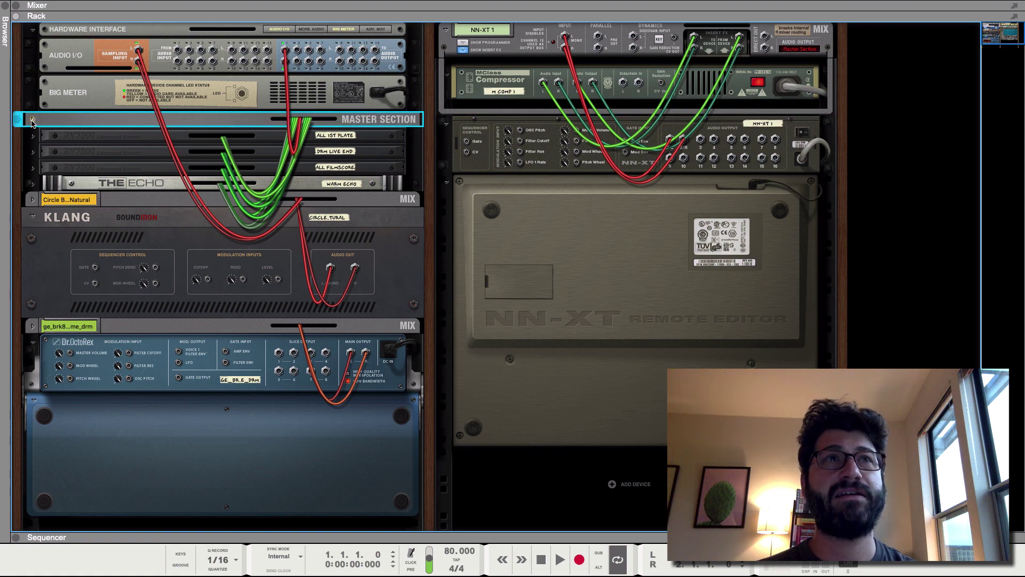
pyautogui.click(32, 120)
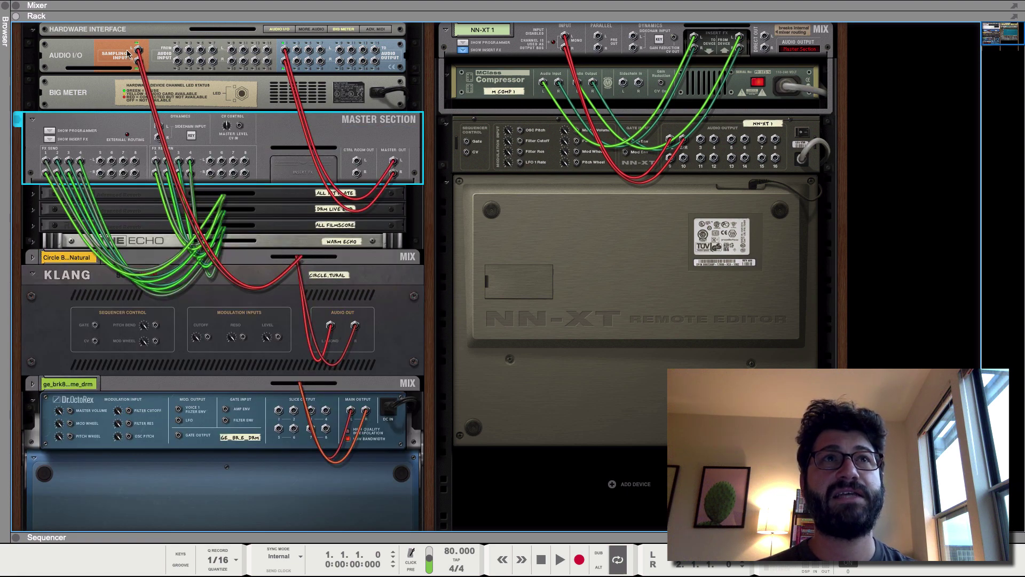
pyautogui.moveTo(128, 53); pyautogui.dragTo(208, 67)
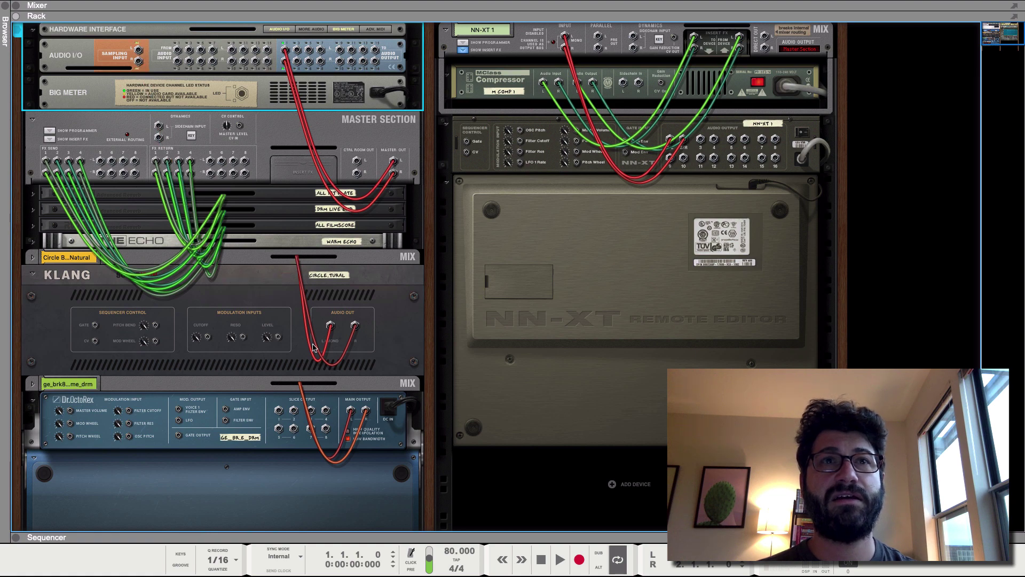
pyautogui.moveTo(350, 162); pyautogui.dragTo(139, 50)
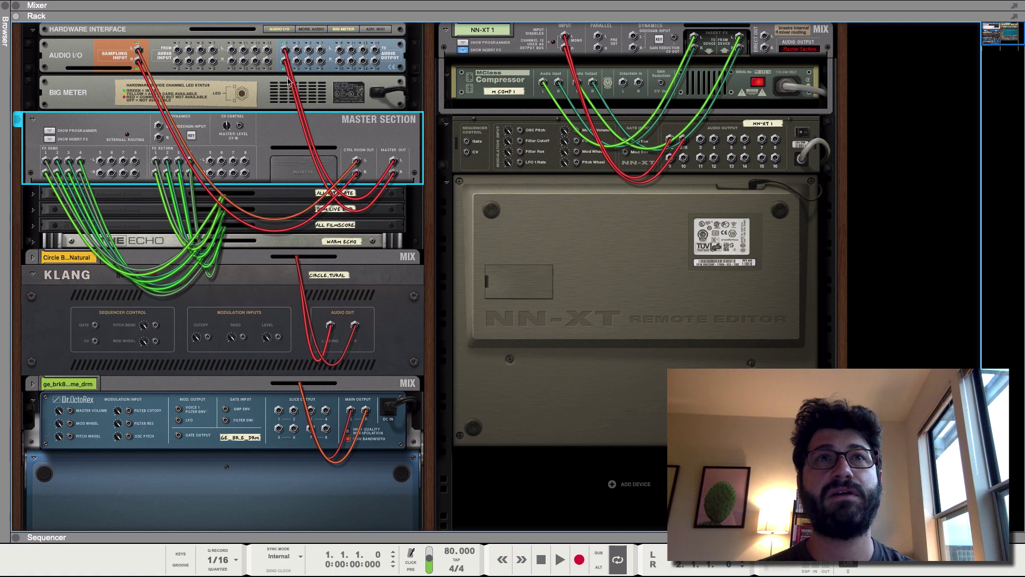
pyautogui.press('Tab')
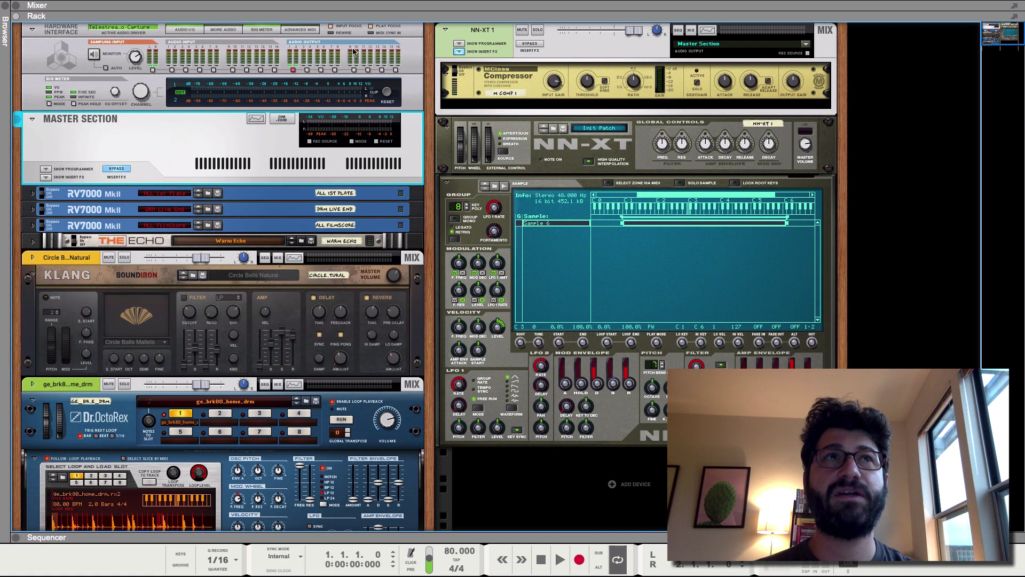
# Expand the main mixer, then delete Sample 6 from the NN-XT's sample list
pyautogui.click(16, 5)
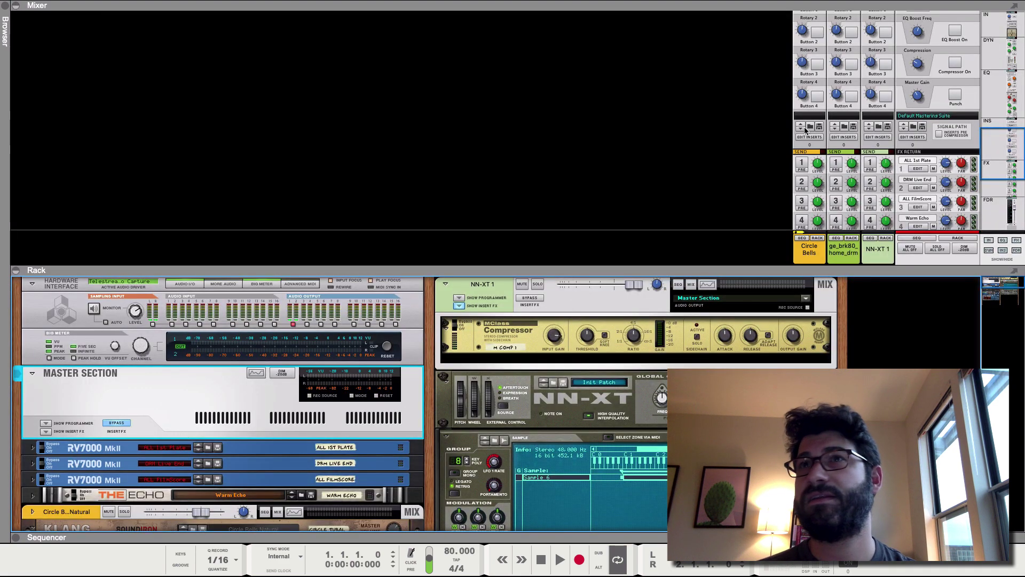
pyautogui.scroll(-5, 872, 170)
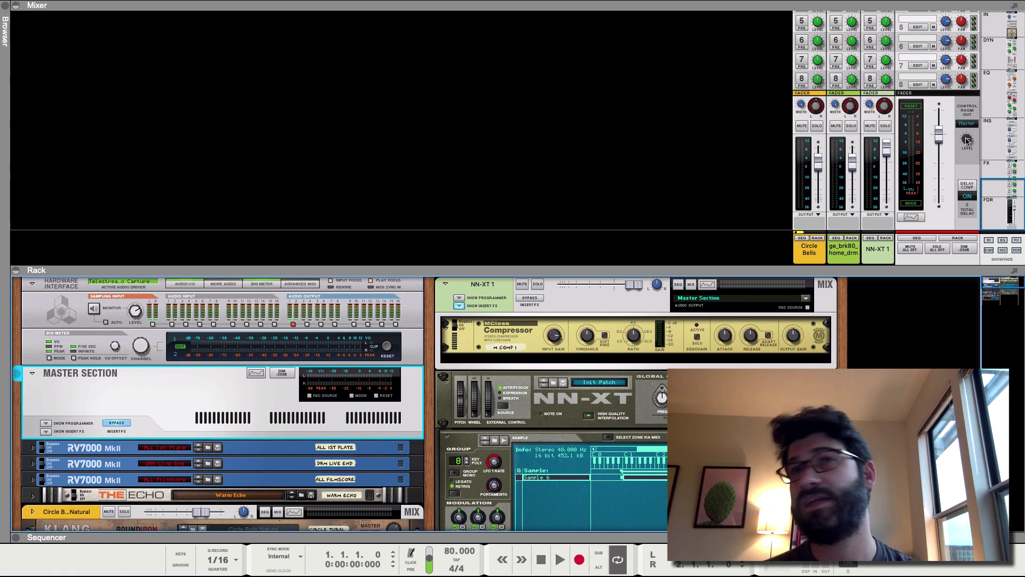
pyautogui.scroll(-5, 521, 432)
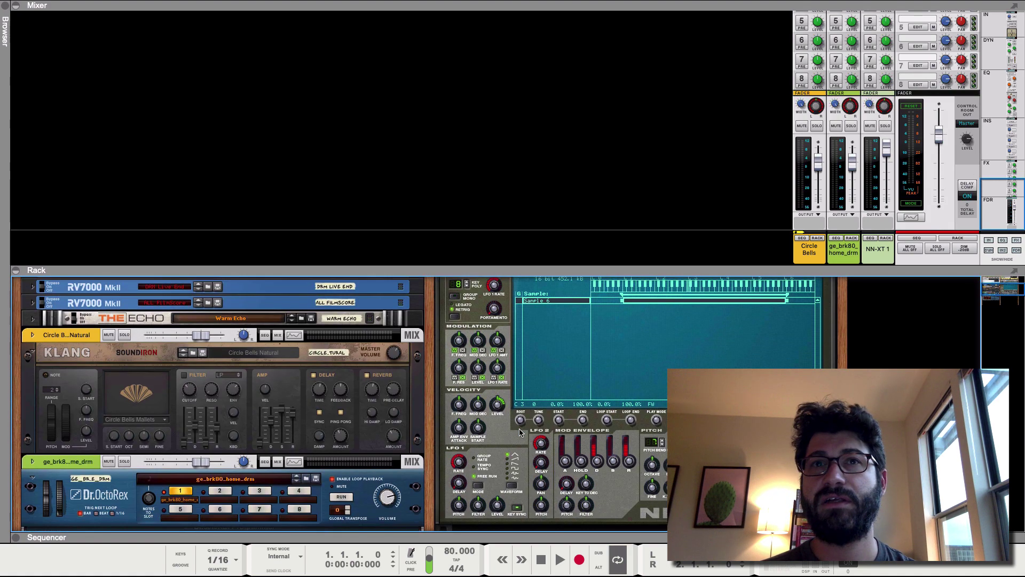
pyautogui.click(535, 380)
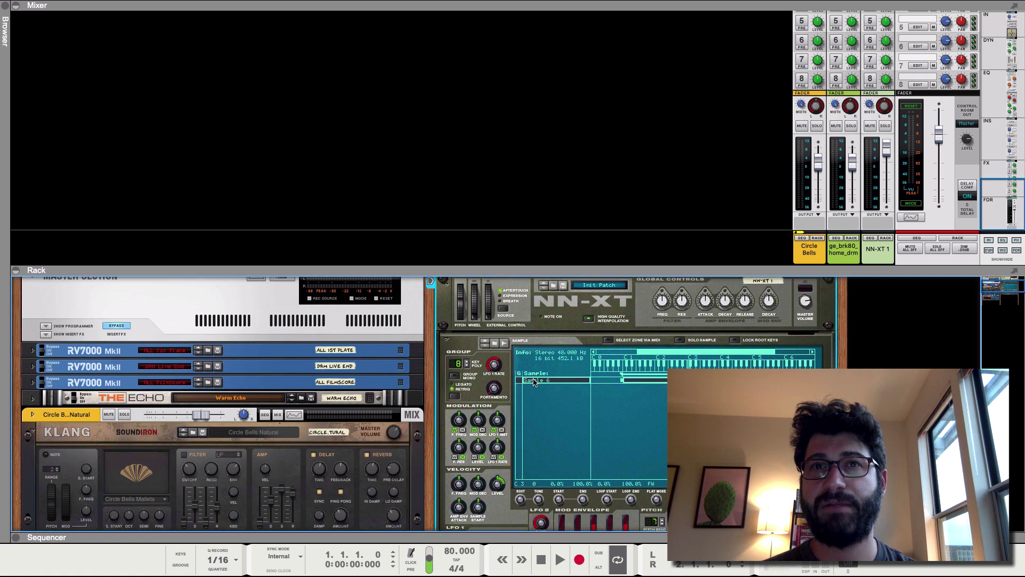
pyautogui.press('Delete')
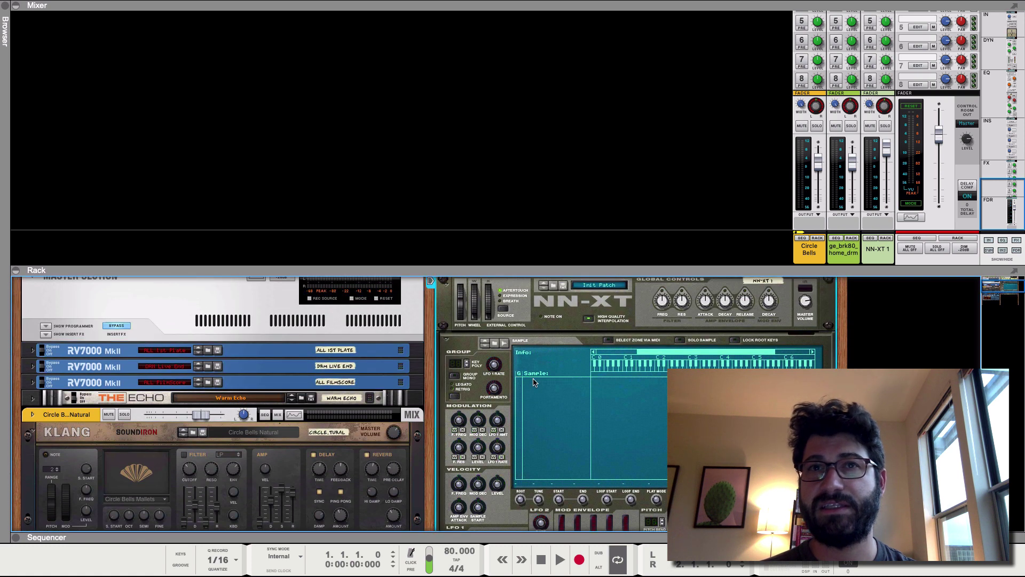
# Resample the playing bells into the NN-XT as Sample 7, then stop the transport
pyautogui.click(503, 345)
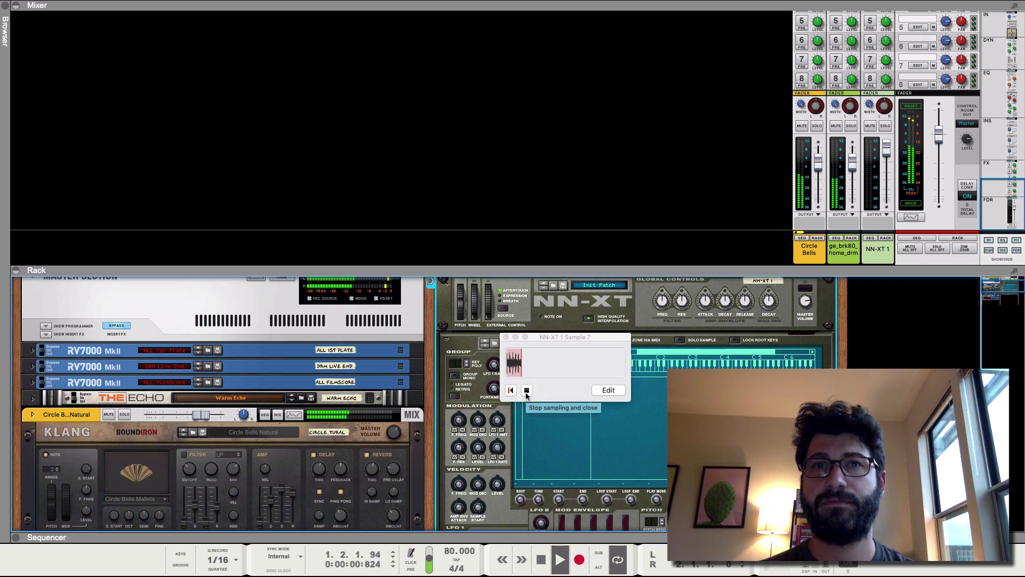
pyautogui.click(526, 393)
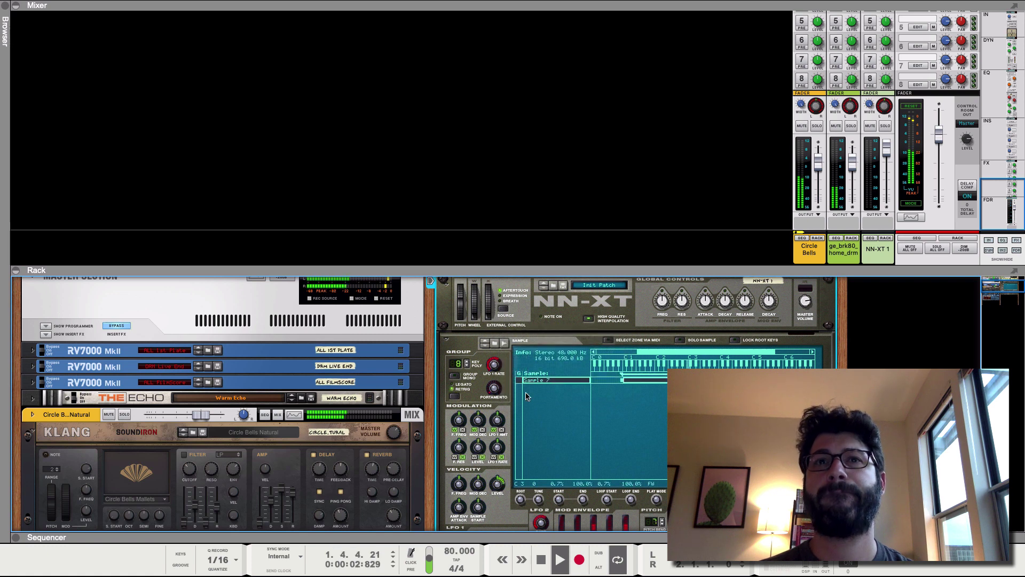
pyautogui.press('space')
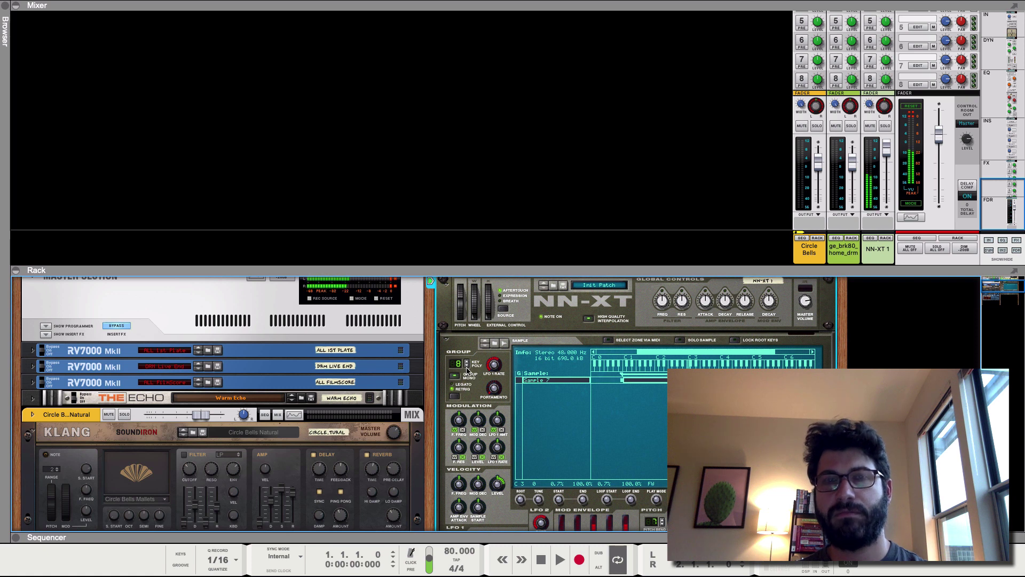
# Lower the NN-XT group polyphony from 8 to 2 voices
pyautogui.click(467, 367)
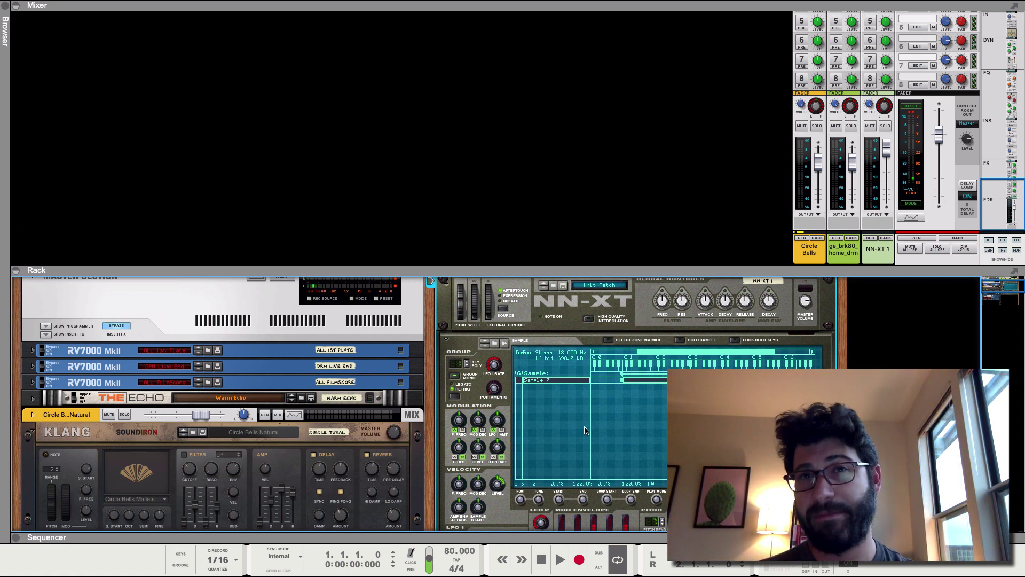
pyautogui.scroll(2, 599, 437)
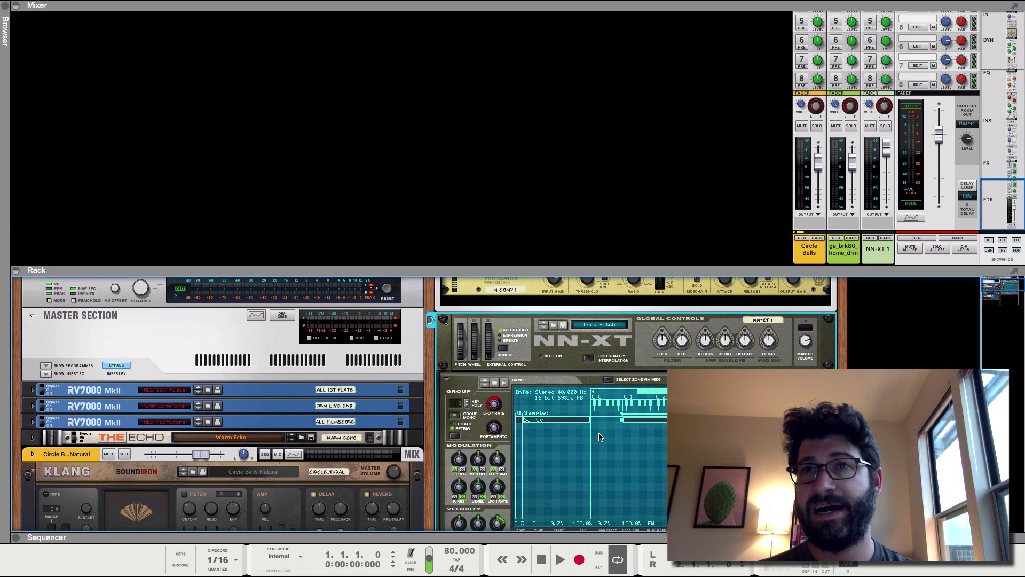
pyautogui.scroll(-9, 509, 388)
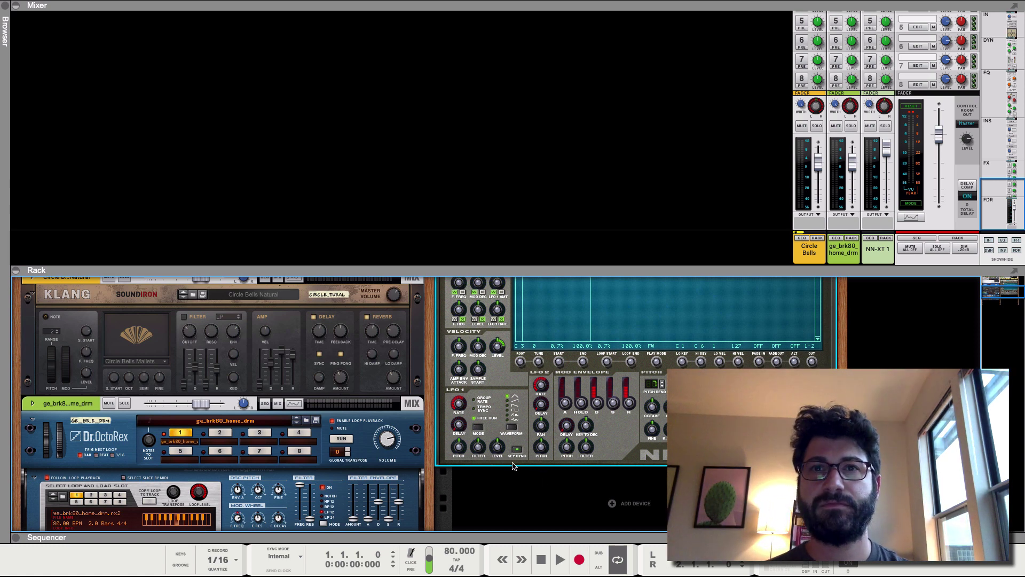
# Create a one-bar clip on the NN-XT 1 track and mute the ge_brk80 drum loop
pyautogui.click(20, 537)
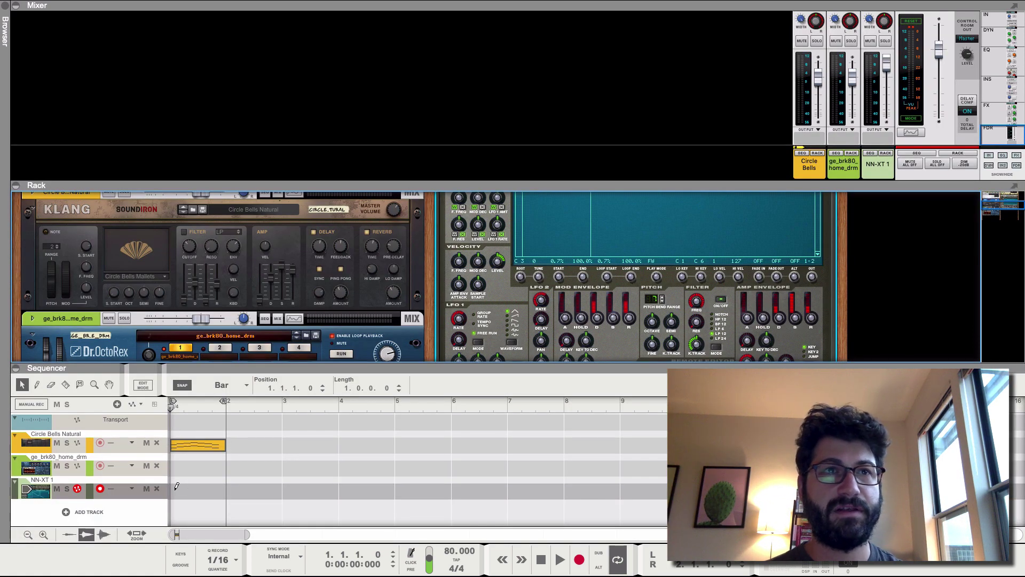
pyautogui.doubleClick(172, 490)
pyautogui.click(108, 319)
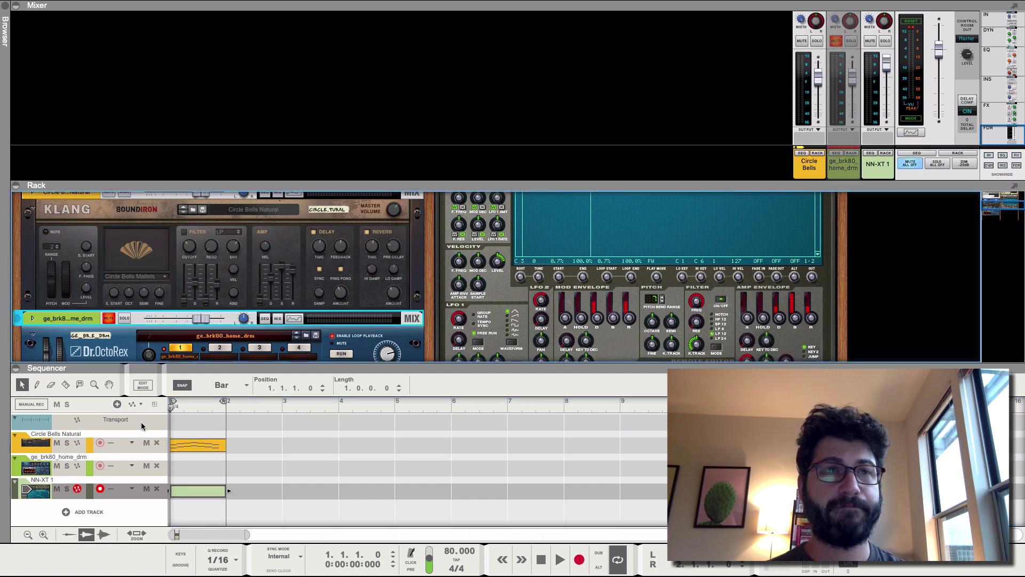
pyautogui.doubleClick(194, 491)
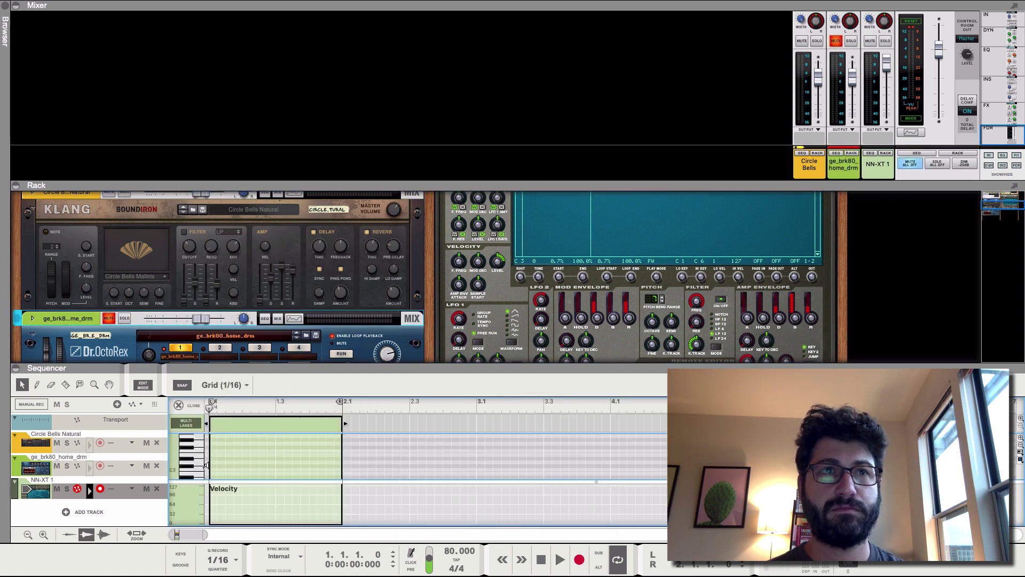
# Draw a bar-long C3 note at the clip start and play it back
pyautogui.moveTo(211, 469); pyautogui.dragTo(225, 470)
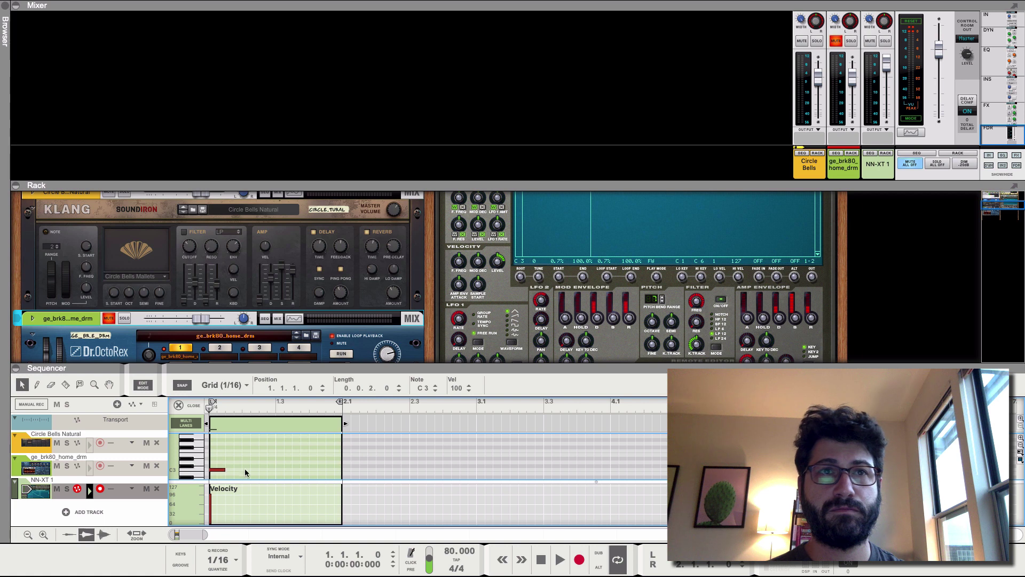
pyautogui.scroll(-2, 343, 475)
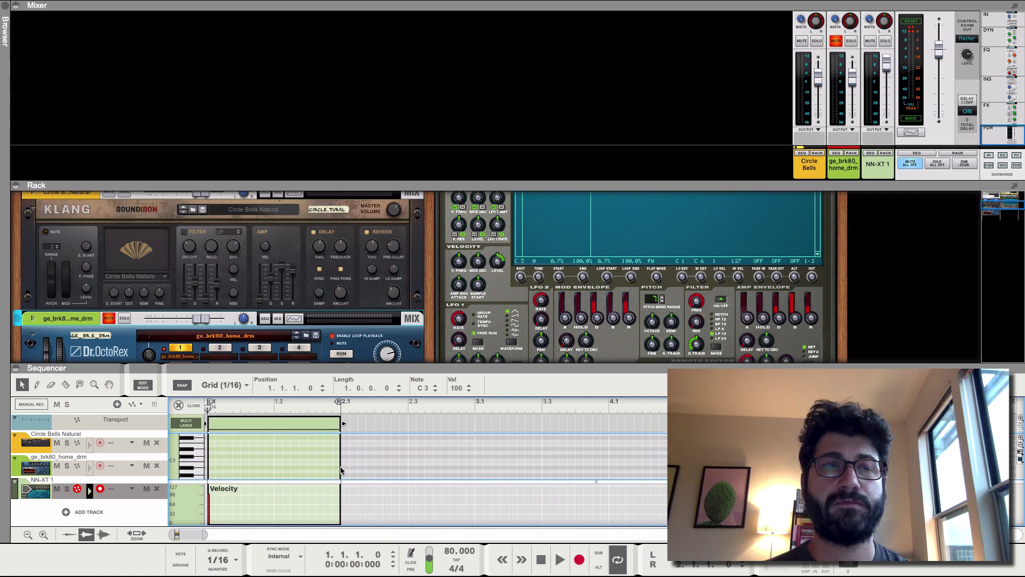
pyautogui.press('space')
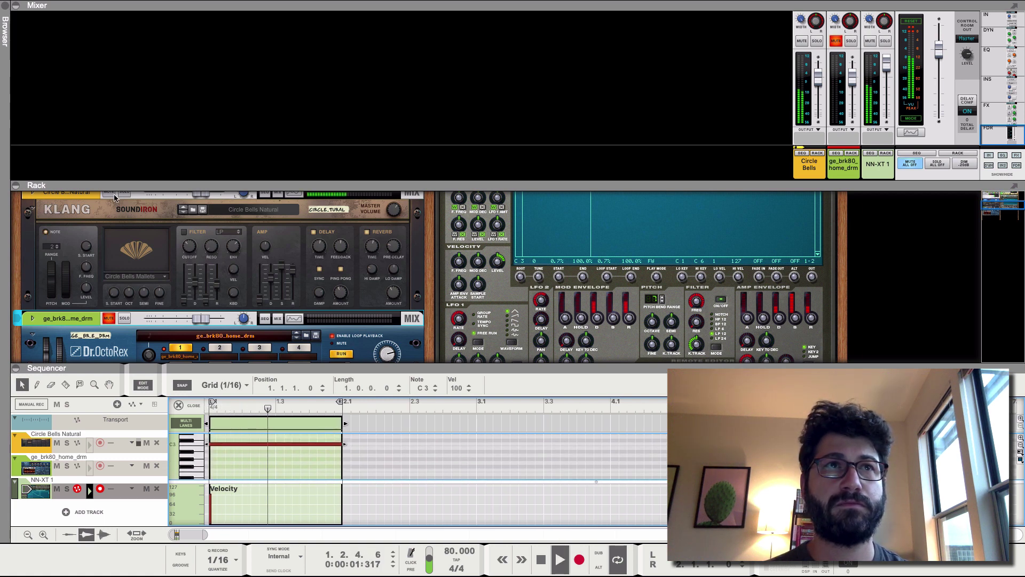
pyautogui.press('space')
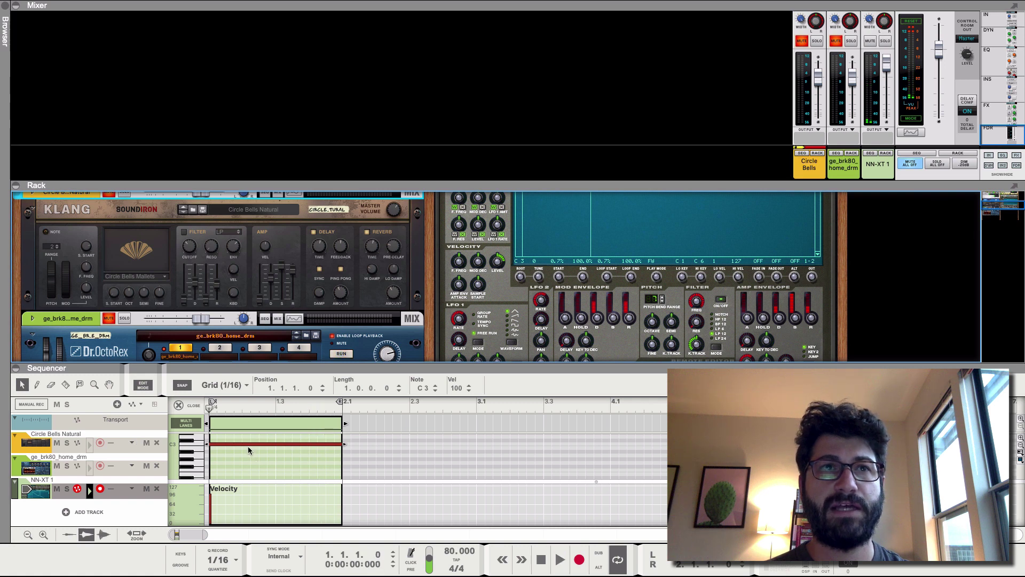
# Move the note down to F2, audition it, then move it up to B2
pyautogui.click(247, 446)
pyautogui.scroll(-1, 248, 446)
pyautogui.moveTo(246, 440); pyautogui.dragTo(246, 468)
pyautogui.scroll(-1, 246, 469)
pyautogui.press('space')
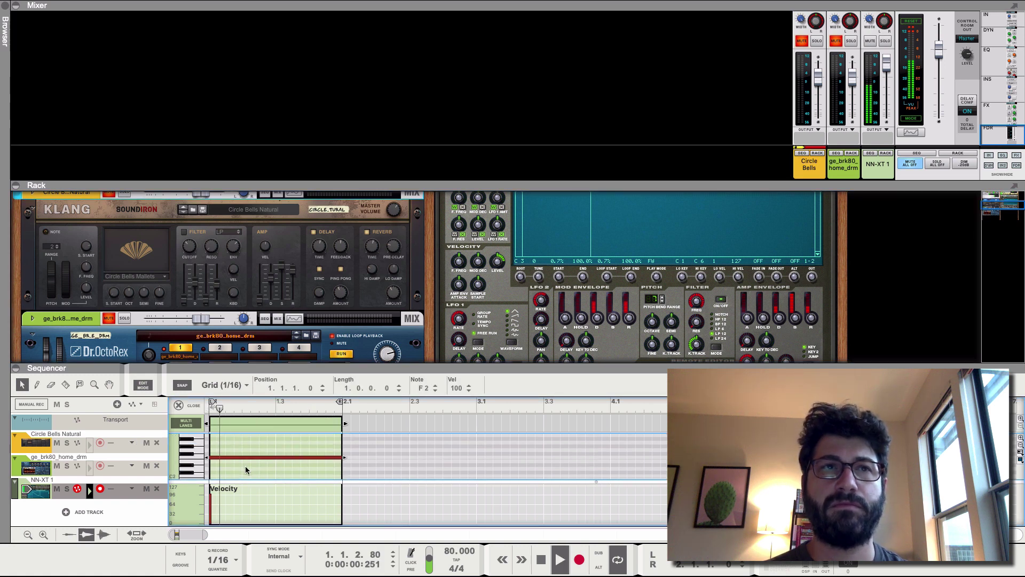
pyautogui.scroll(1, 246, 466)
pyautogui.press('space')
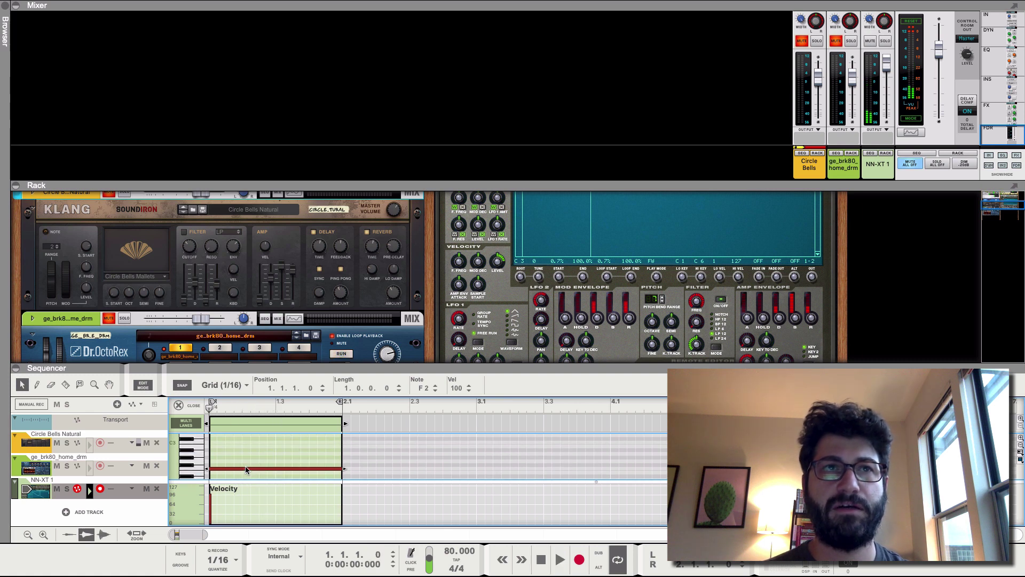
pyautogui.click(245, 466)
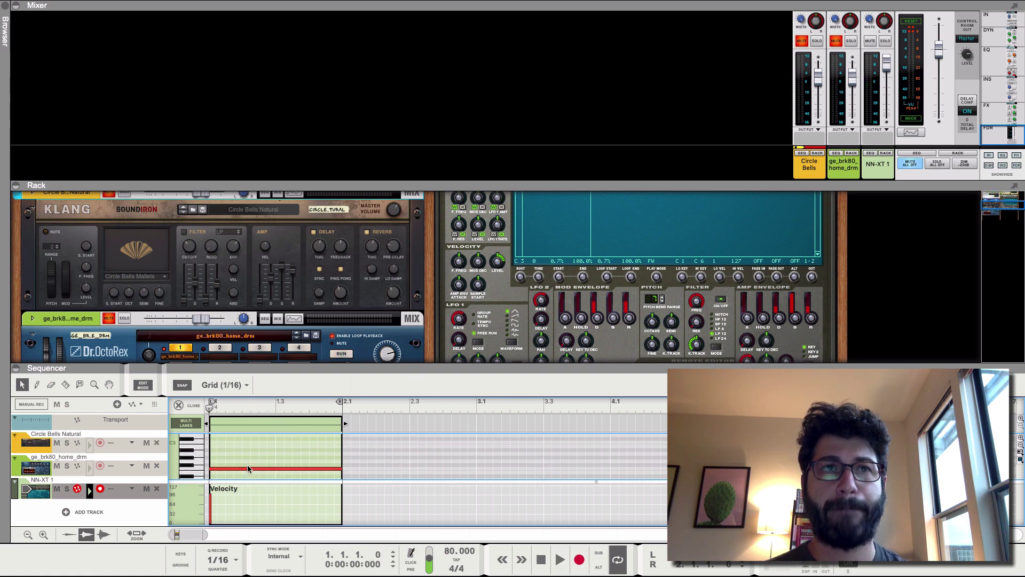
pyautogui.moveTo(250, 468); pyautogui.dragTo(252, 450)
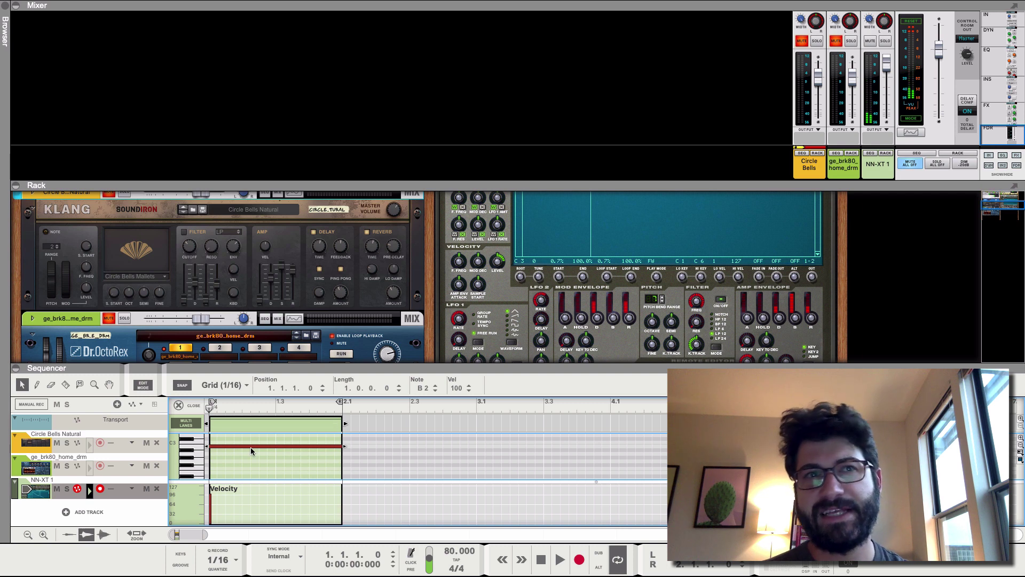
# Bounce the NN-XT clip to audio in place and audition the soloed NN-XT 1 Bounced track
pyautogui.click(175, 405)
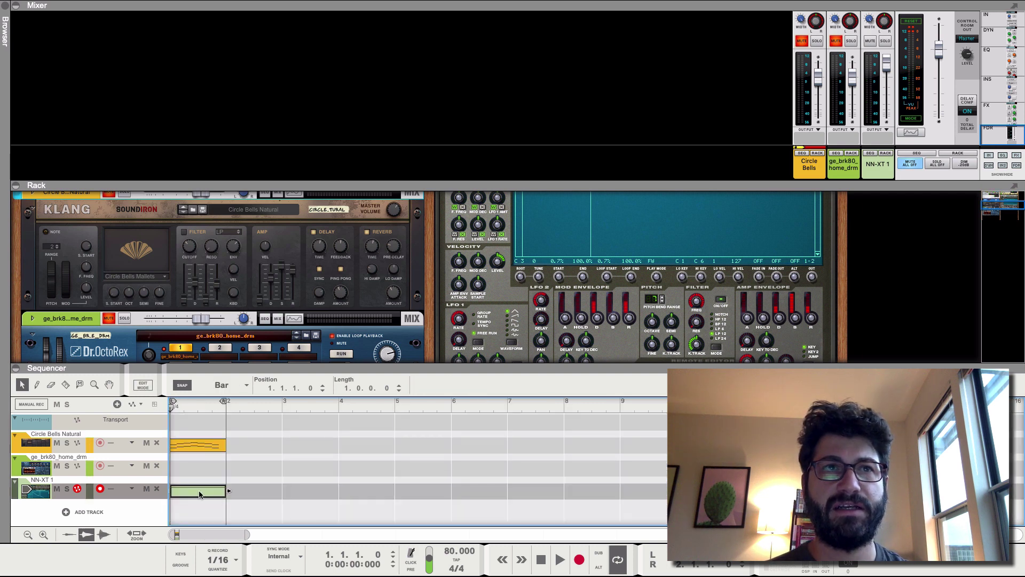
pyautogui.rightClick(200, 494)
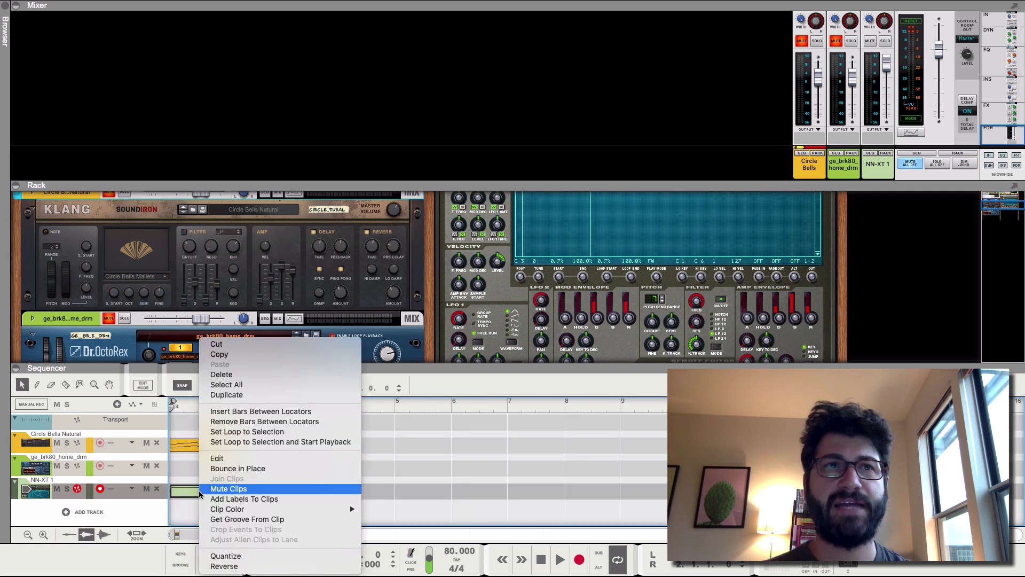
pyautogui.click(214, 469)
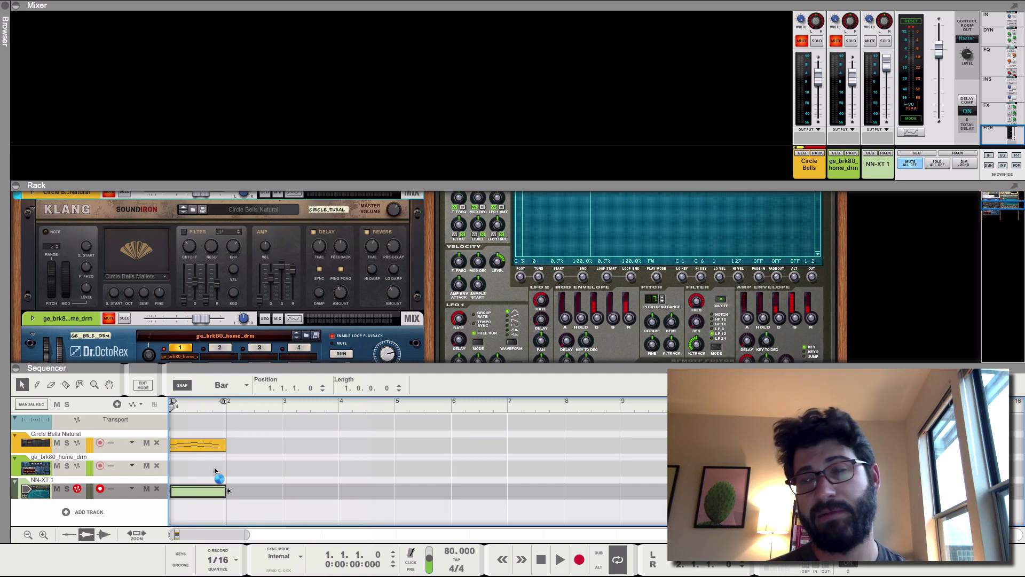
pyautogui.scroll(3, 362, 335)
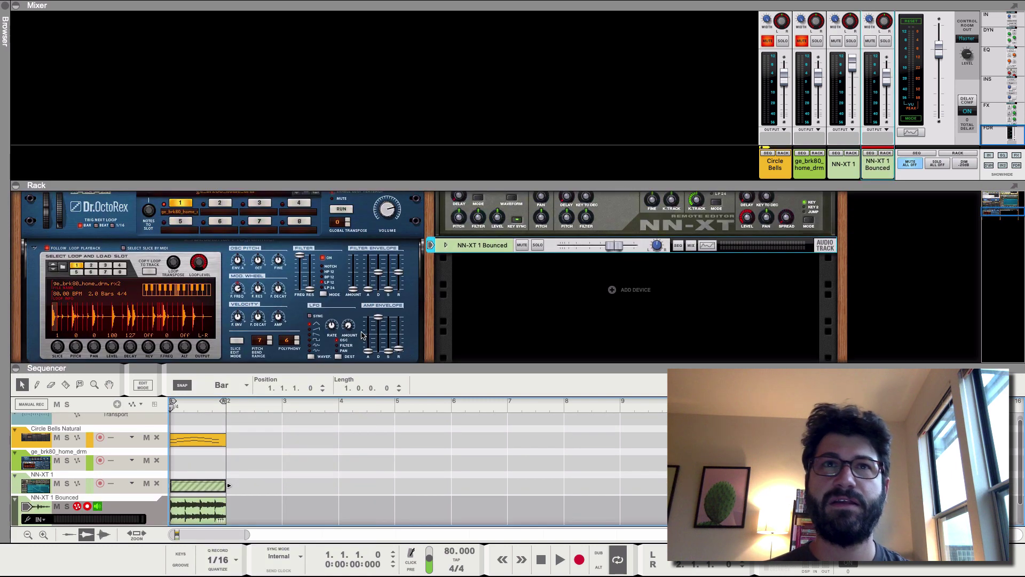
pyautogui.click(521, 246)
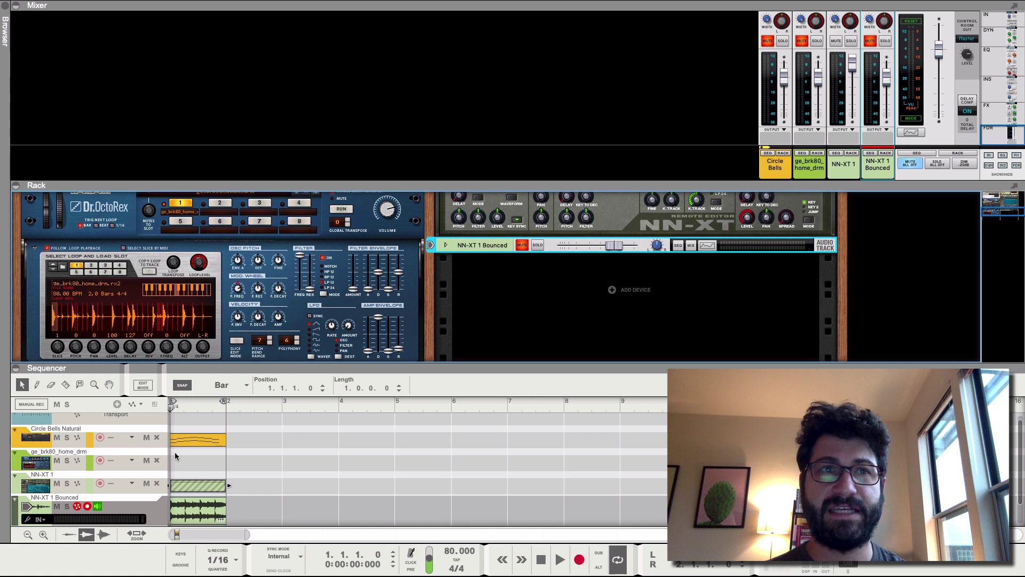
pyautogui.click(67, 506)
pyautogui.press('space')
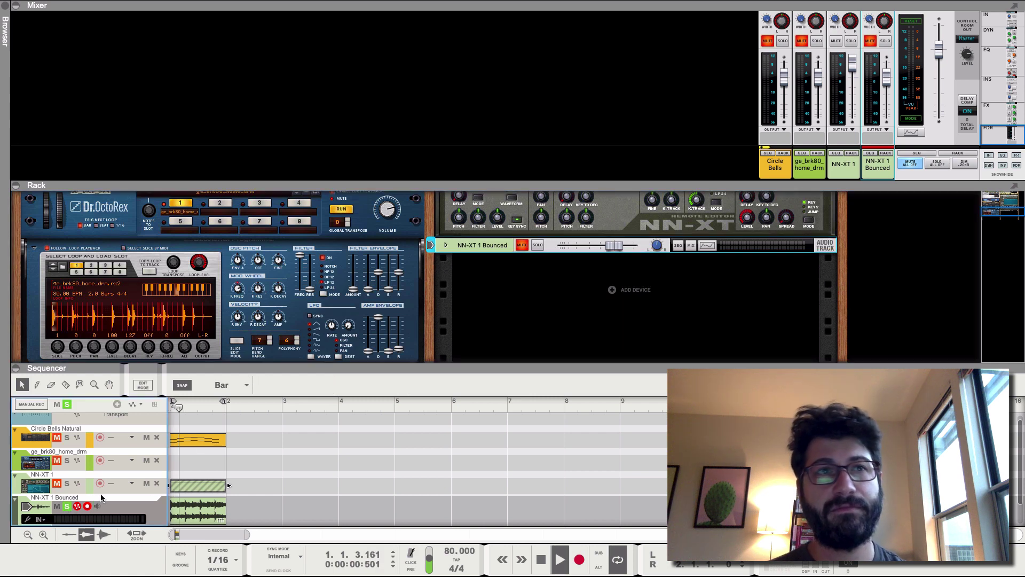
pyautogui.press('space')
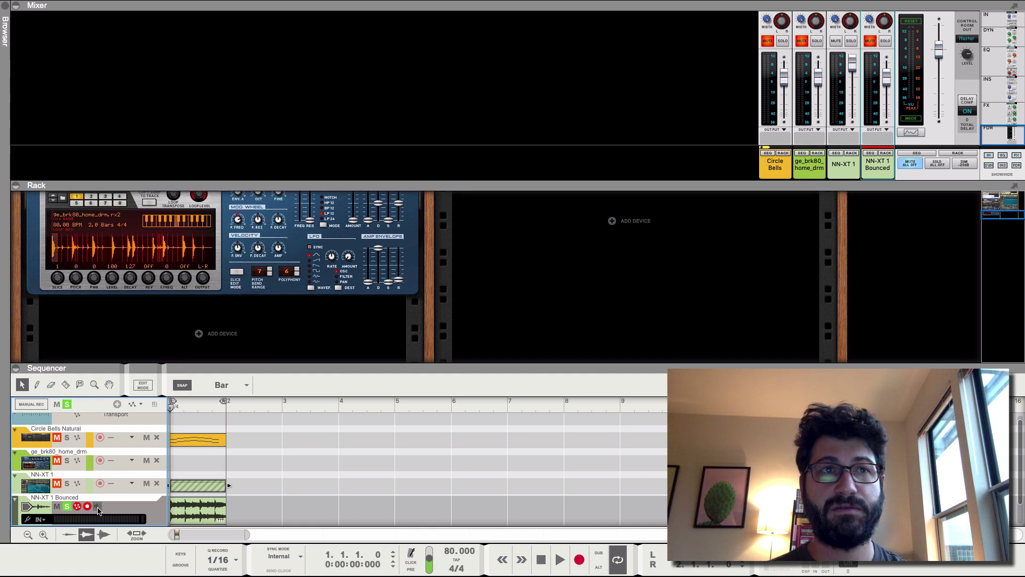
pyautogui.press('space')
pyautogui.press('space')
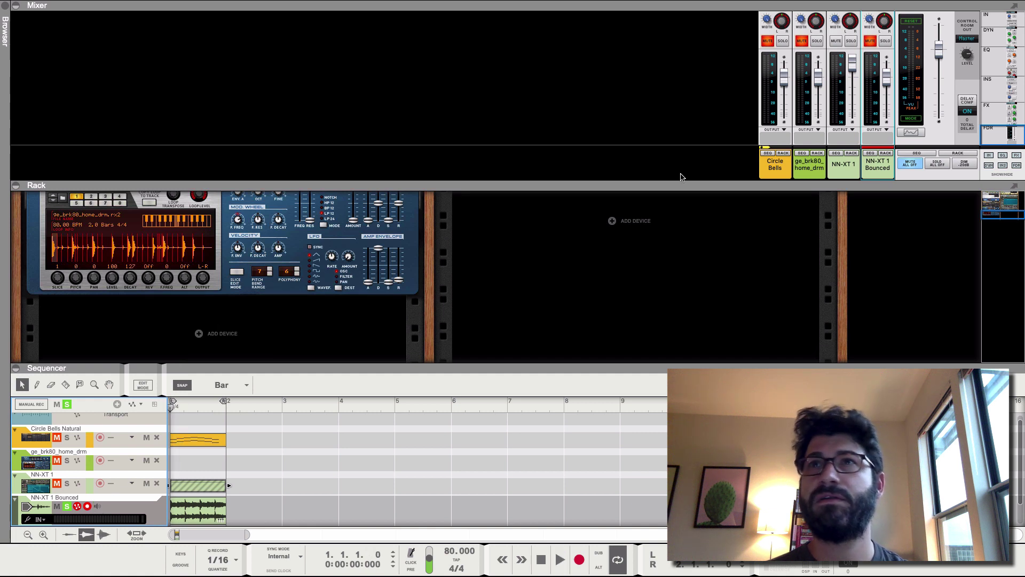
# In the mixer, mute the NN-XT 1 channel, unmute NN-XT 1 Bounced, and play it back
pyautogui.click(893, 39)
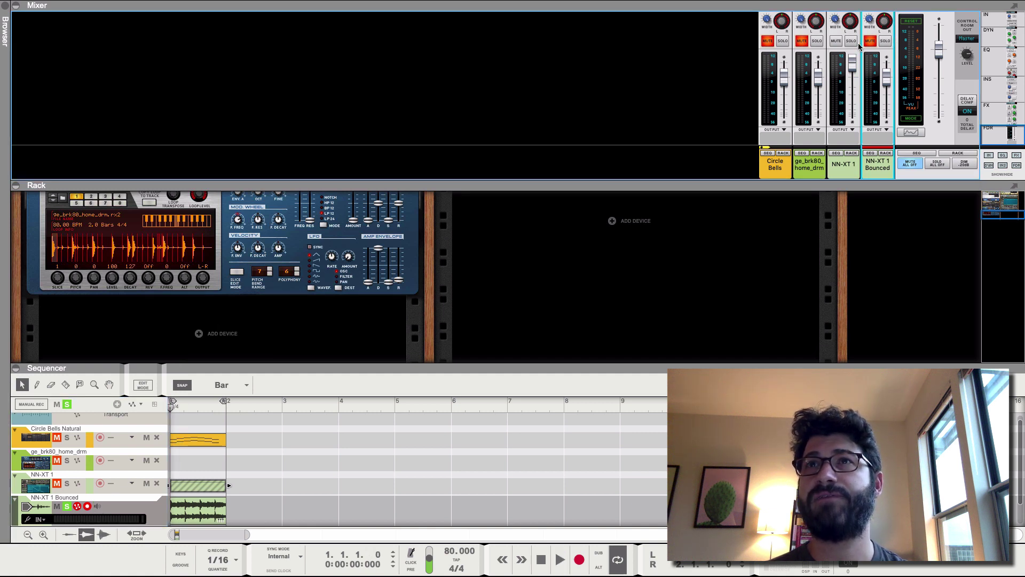
pyautogui.click(836, 41)
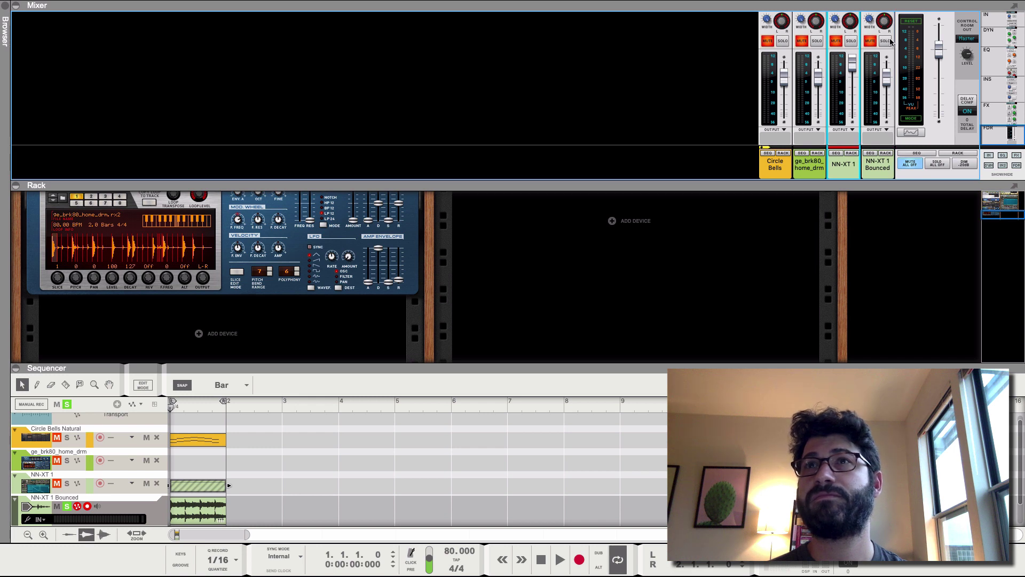
pyautogui.click(871, 42)
pyautogui.press('space')
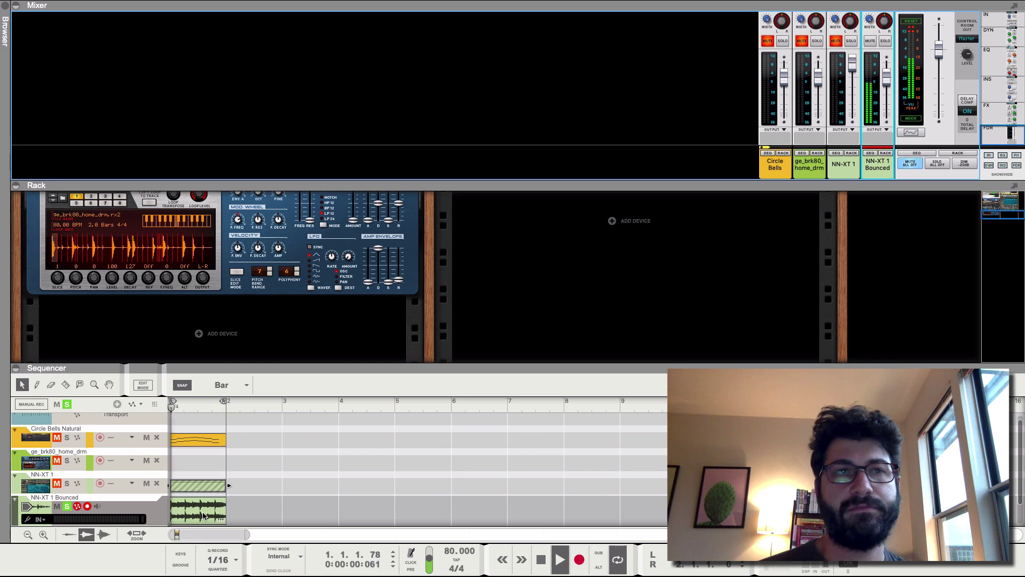
pyautogui.press('space')
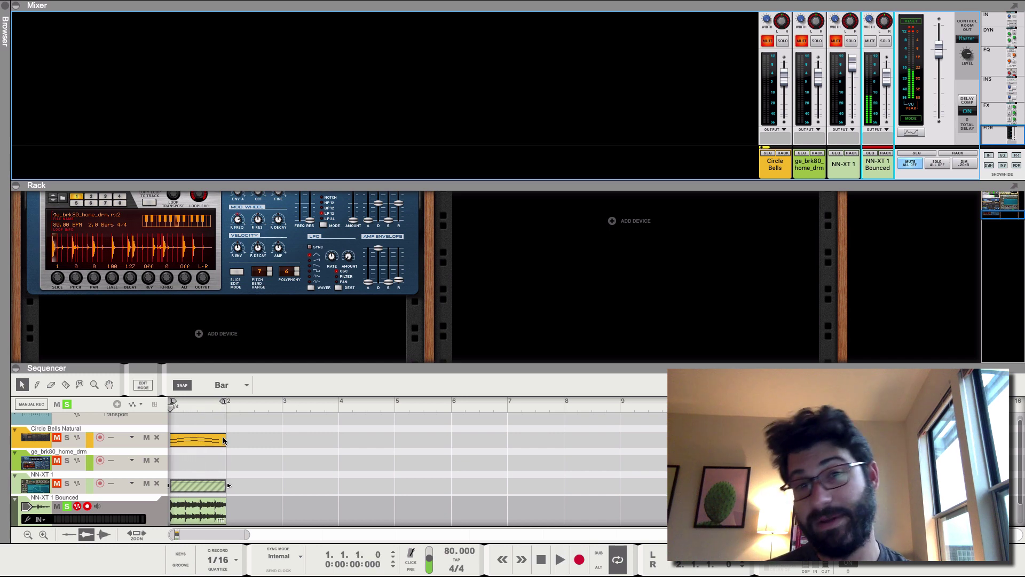
# Select the NN-XT 1 Bounced audio clip, enable Slice Edit, and collapse the Rack and Mixer
pyautogui.click(188, 506)
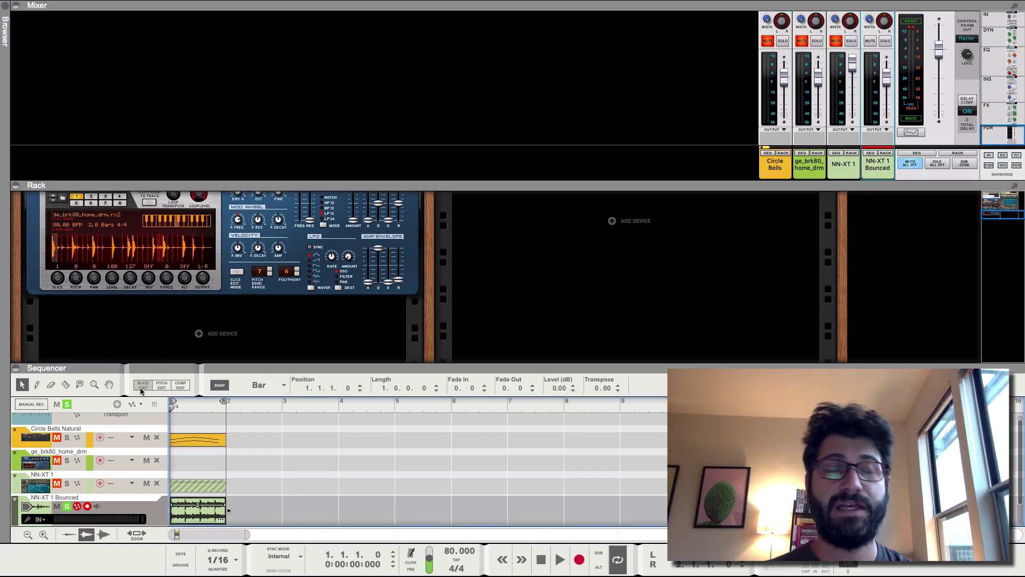
pyautogui.rightClick(186, 514)
pyautogui.moveTo(241, 396)
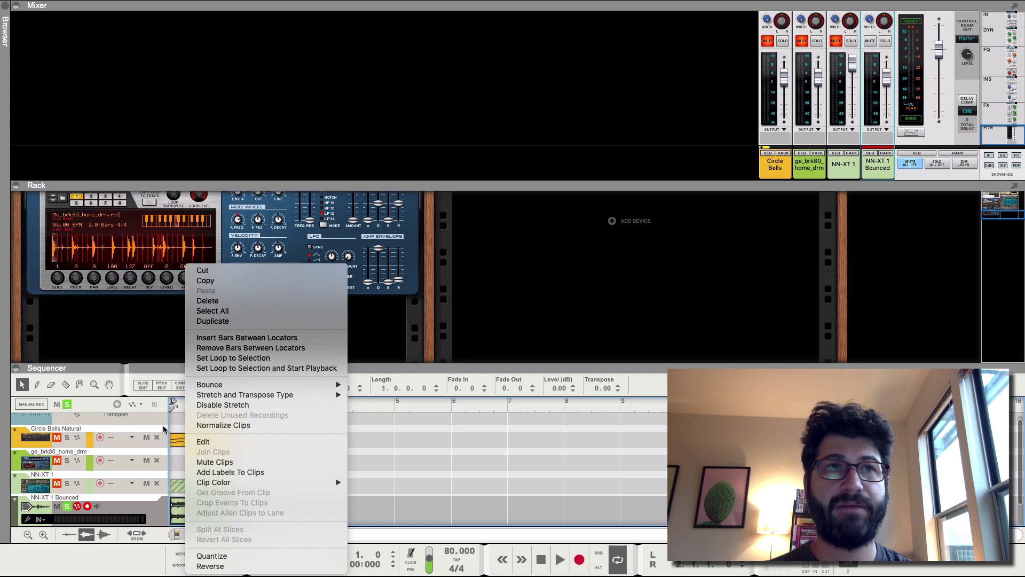
pyautogui.click(149, 392)
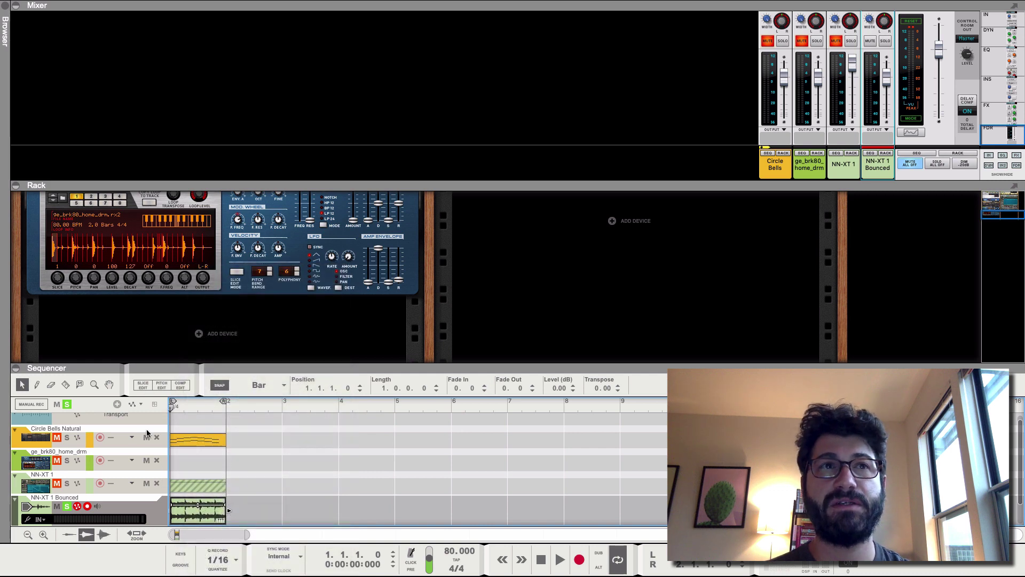
pyautogui.click(144, 386)
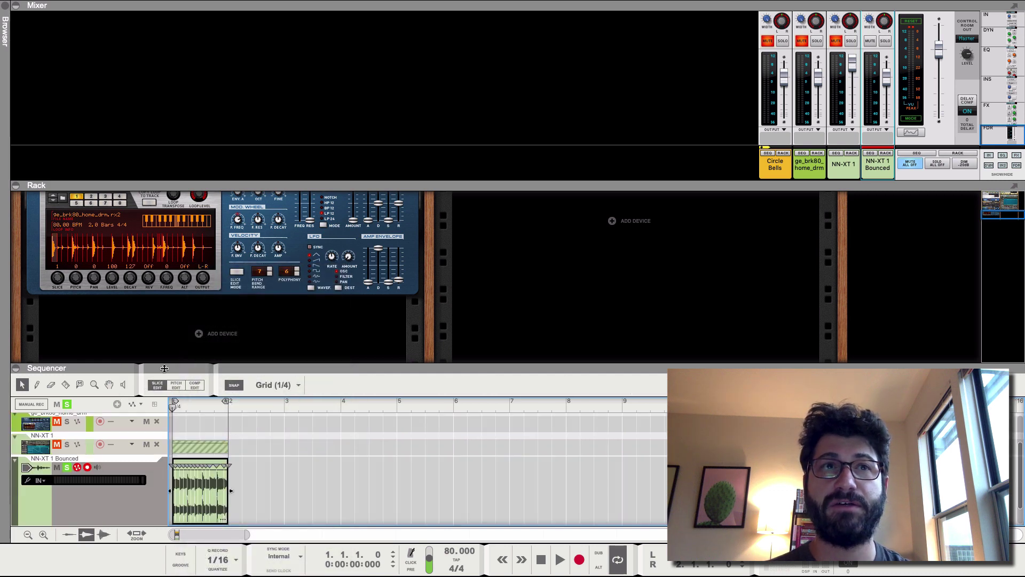
pyautogui.click(16, 185)
pyautogui.click(16, 6)
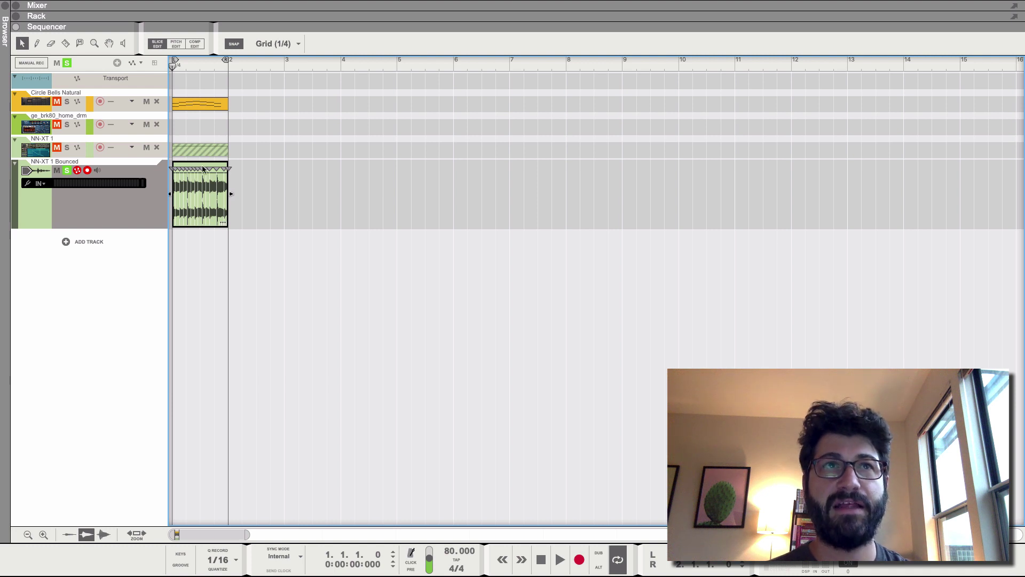
# Bounce the clip with Bounce > Bounce Clip to REX Loop
pyautogui.rightClick(206, 191)
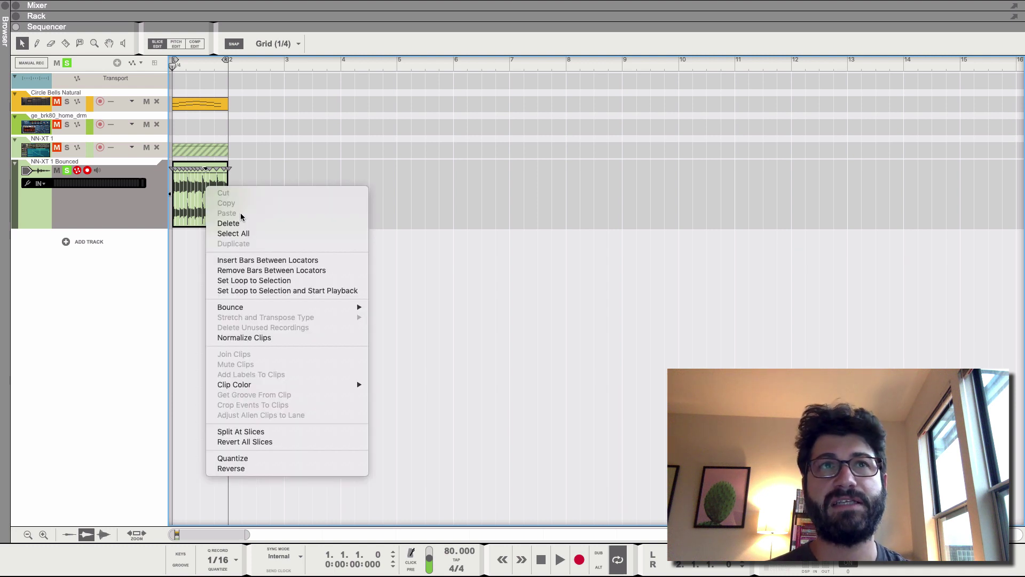
pyautogui.moveTo(350, 305)
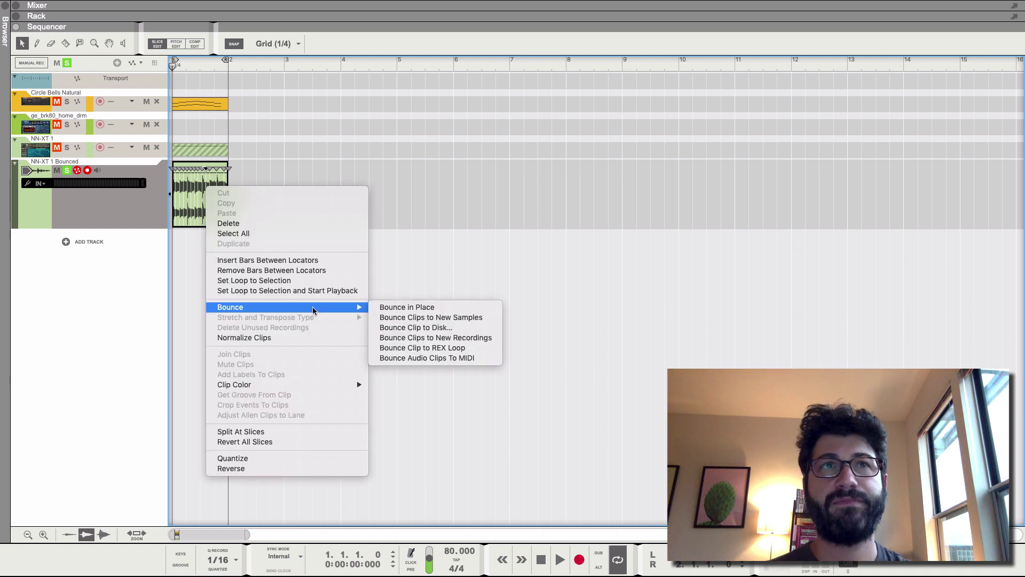
pyautogui.click(422, 348)
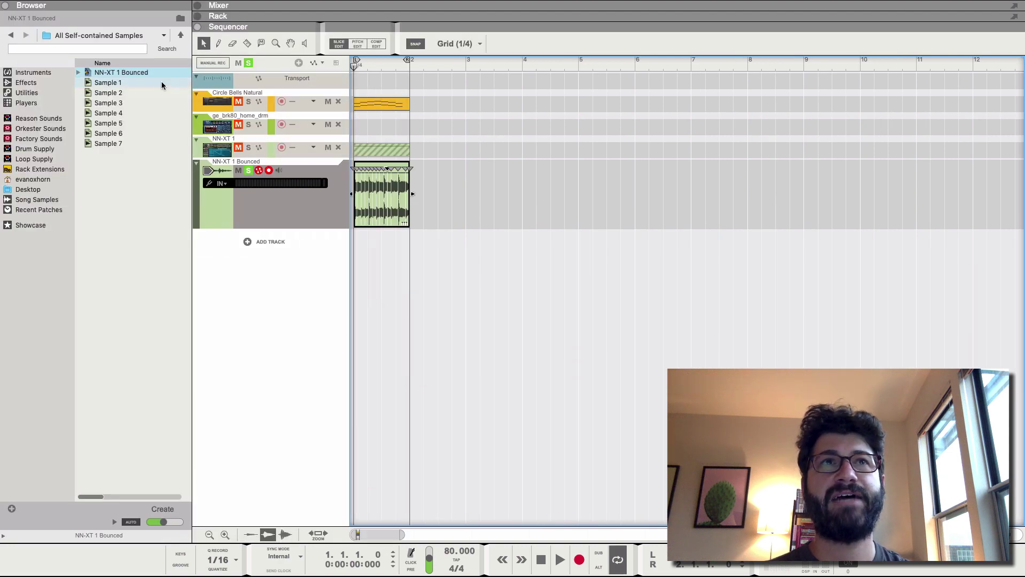
# Load the NN-XT 1 Bounced REX loop into a new Dr.OctoRex track, undoing a misplaced drag first
pyautogui.click(132, 73)
pyautogui.moveTo(132, 73); pyautogui.dragTo(249, 134)
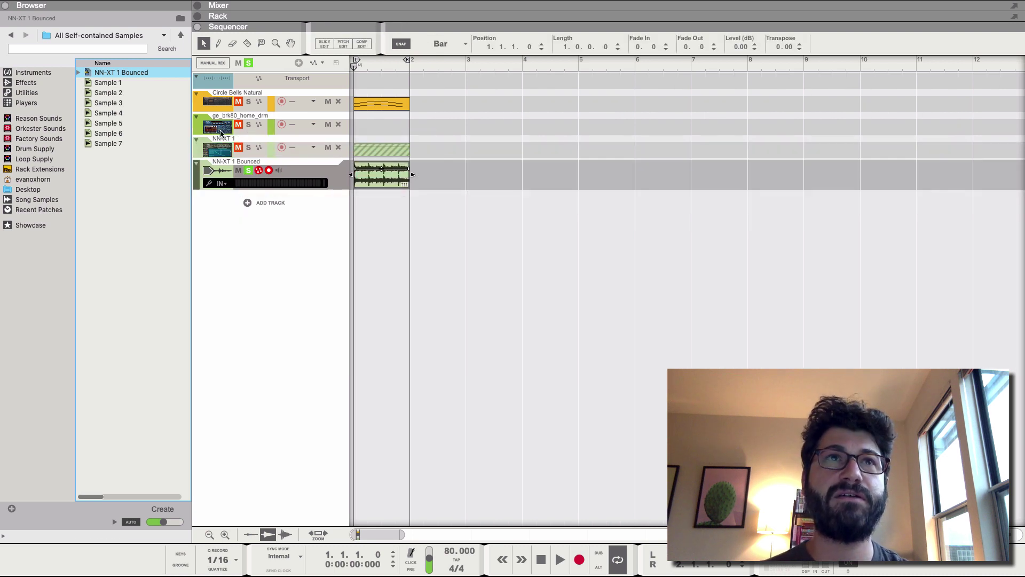
pyautogui.hotkey('ctrl', 'z')
pyautogui.doubleClick(123, 73)
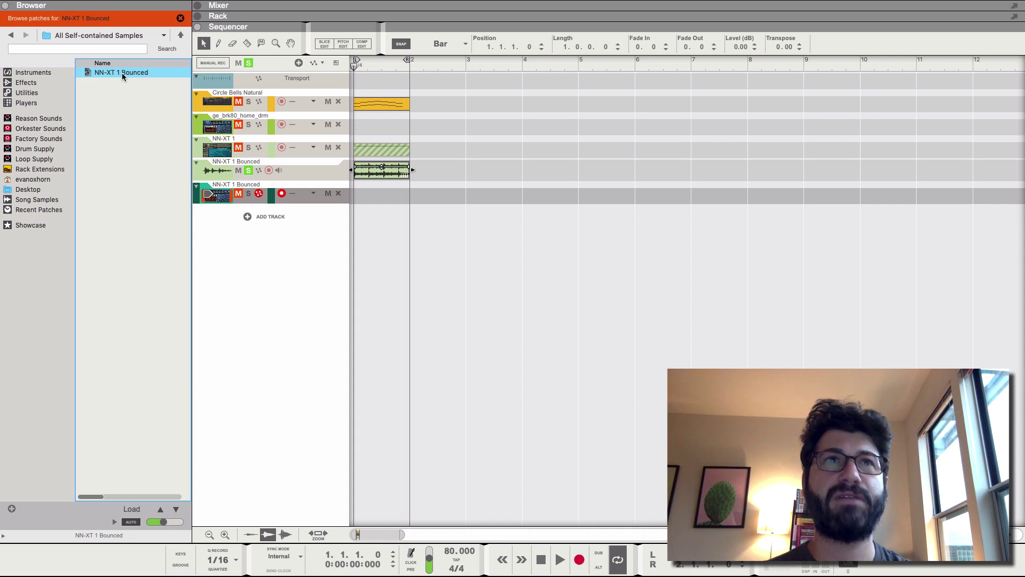
# Close the Browser and move solo from the bounced audio track to the Dr.OctoRex track
pyautogui.click(3, 8)
pyautogui.click(66, 171)
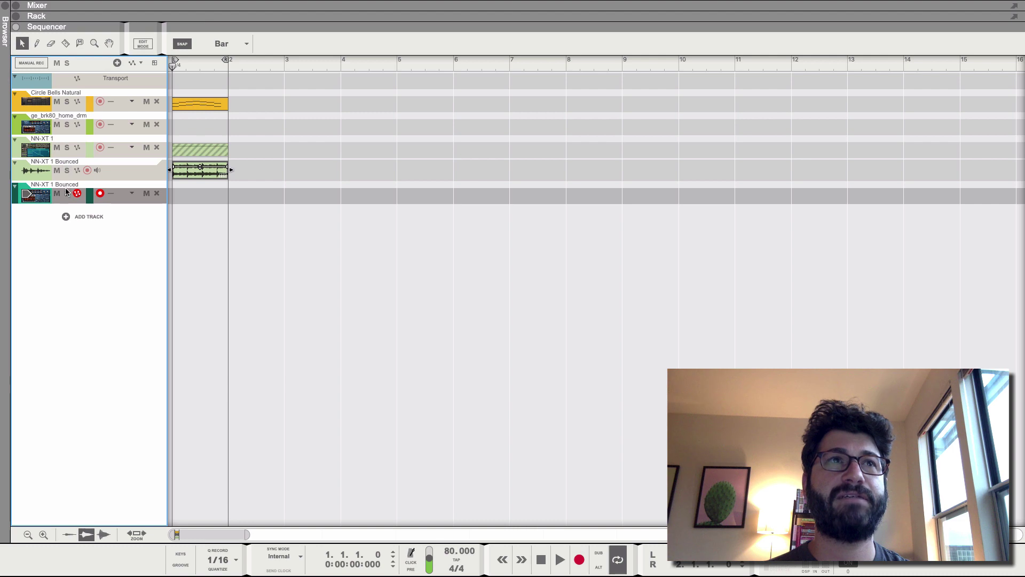
pyautogui.click(66, 192)
# Show the Rack and Dr.OctoRex programmer, test RUN, then enable Loop Playback for the 1-bar loop
pyautogui.click(15, 17)
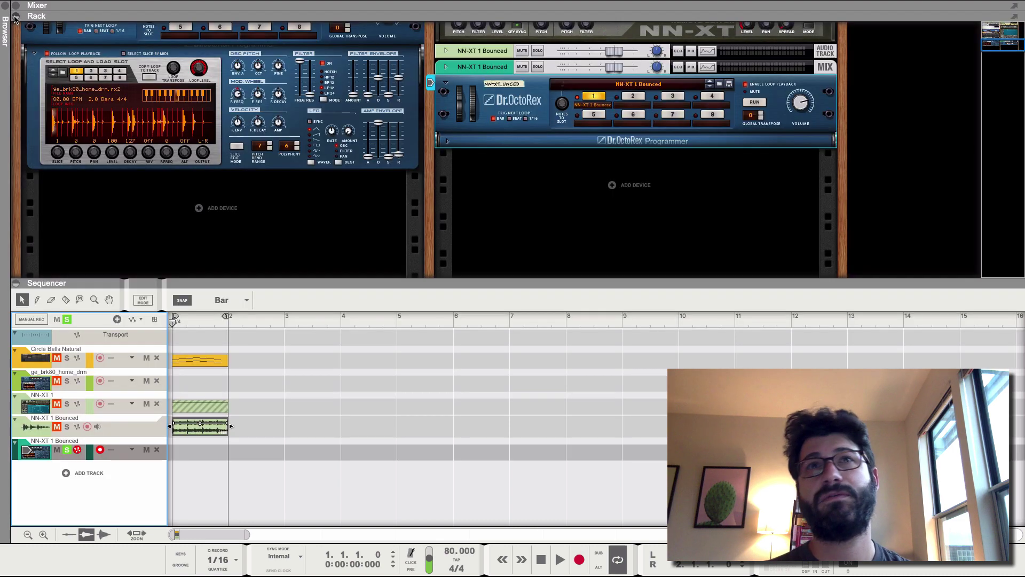
pyautogui.click(451, 141)
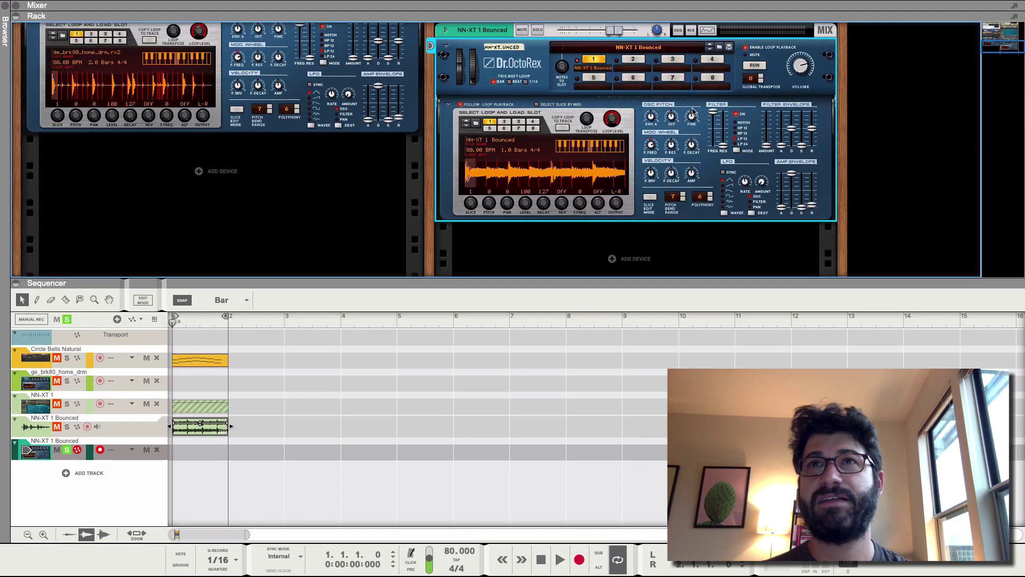
pyautogui.click(754, 66)
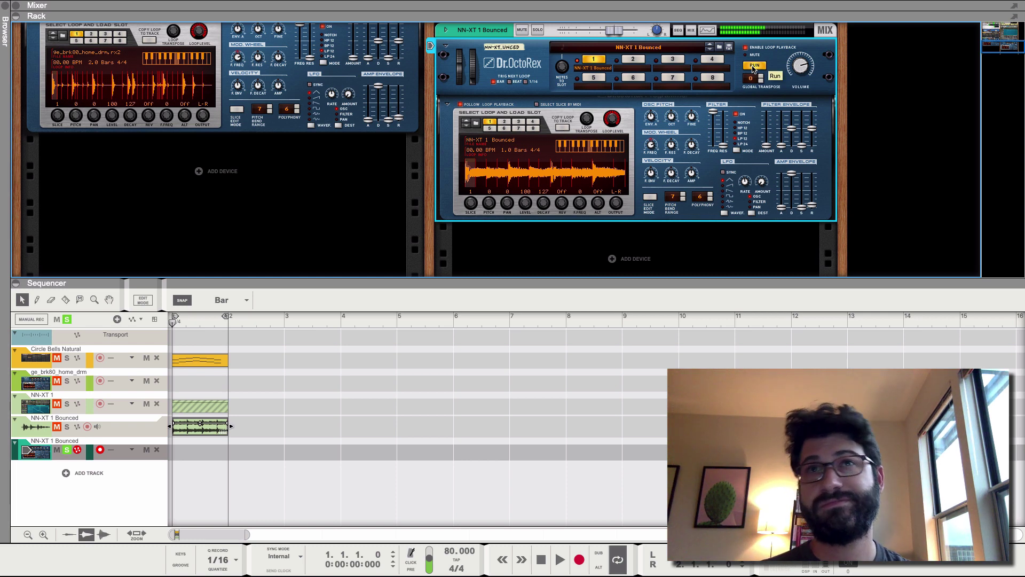
pyautogui.click(754, 66)
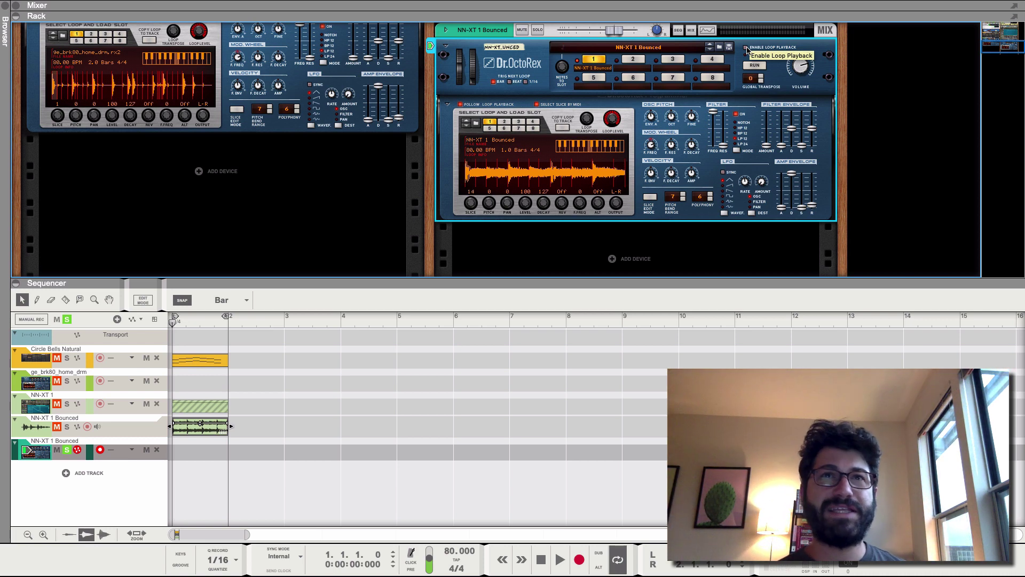
pyautogui.click(747, 48)
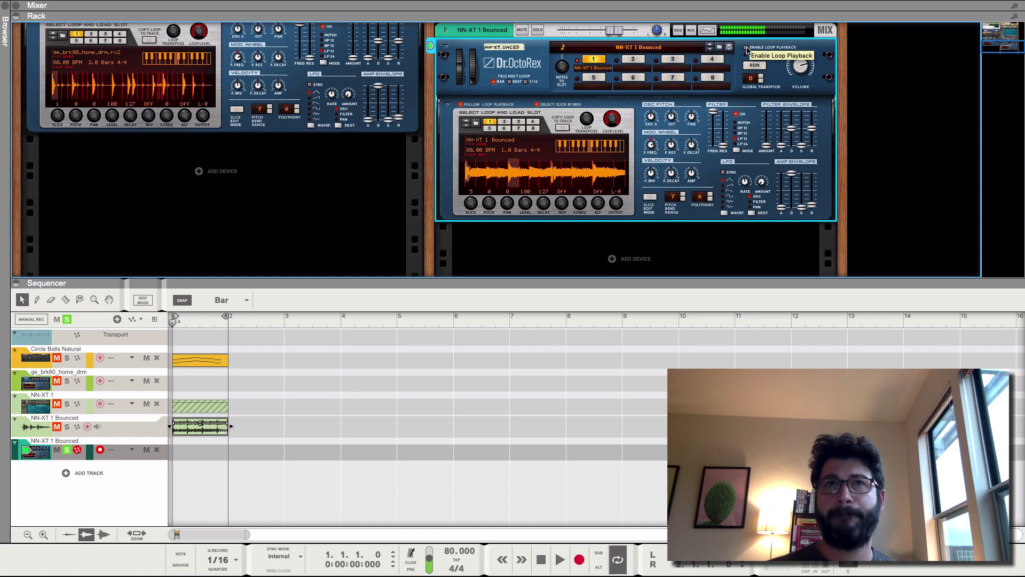
# Stop playback and drag the Dr.OctoRex Global Transpose display down to -12
pyautogui.click(754, 64)
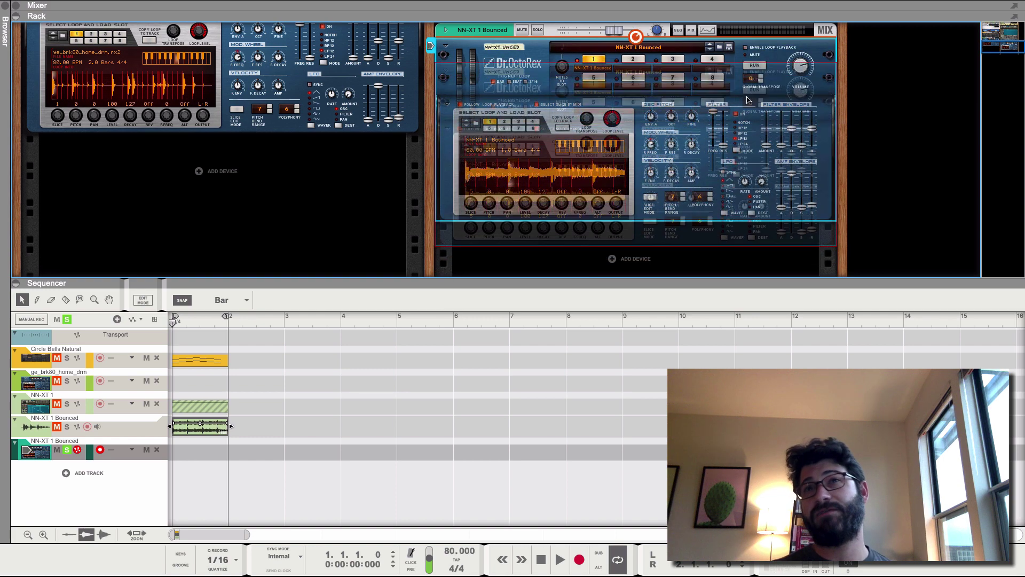
pyautogui.moveTo(752, 80); pyautogui.dragTo(756, 141)
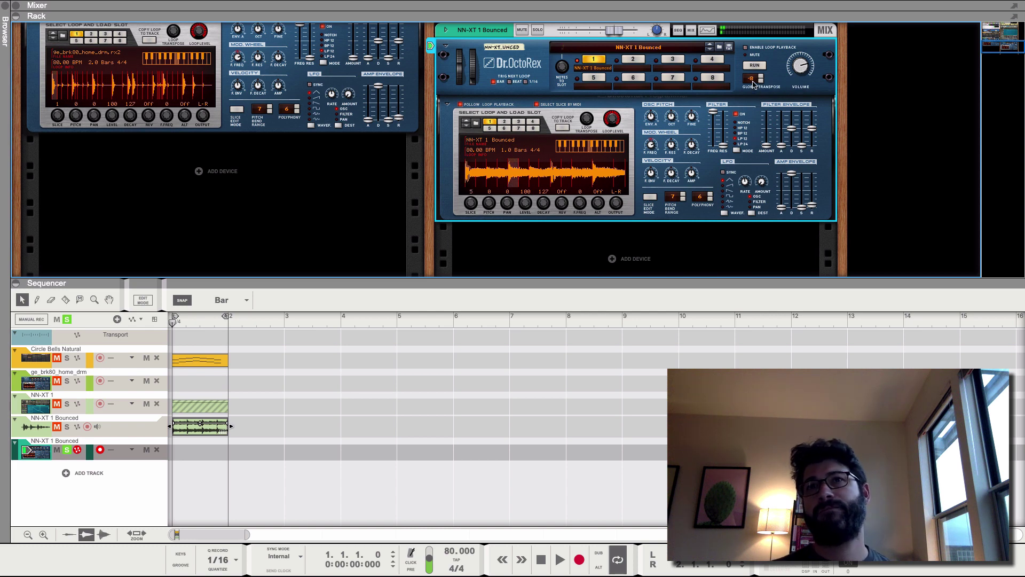
pyautogui.moveTo(754, 84)
pyautogui.mouseDown()
pyautogui.moveTo(752, 133)
pyautogui.moveTo(753, 88)
pyautogui.mouseUp()
pyautogui.moveTo(752, 78); pyautogui.dragTo(754, 115)
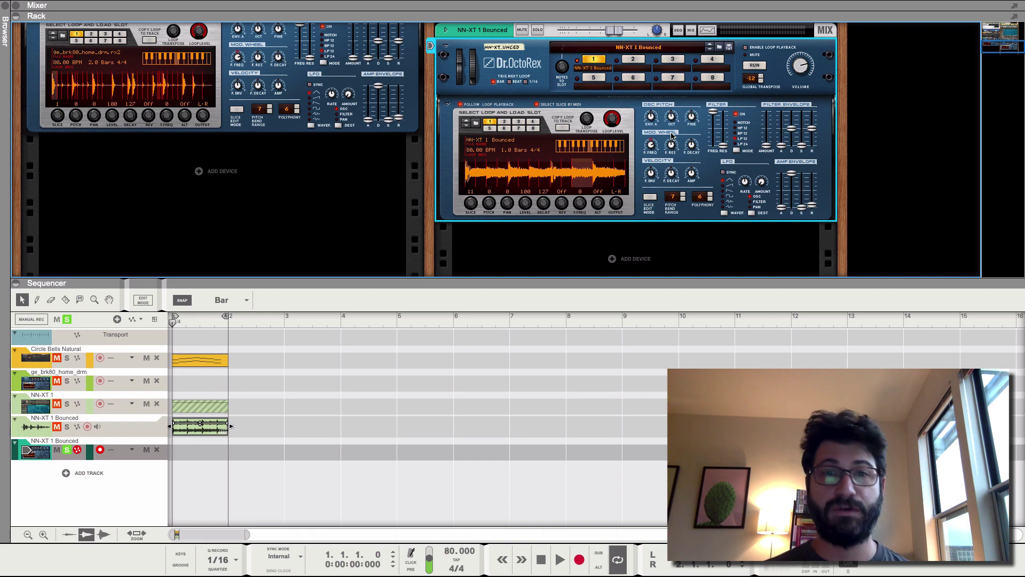
pyautogui.moveTo(687, 3)
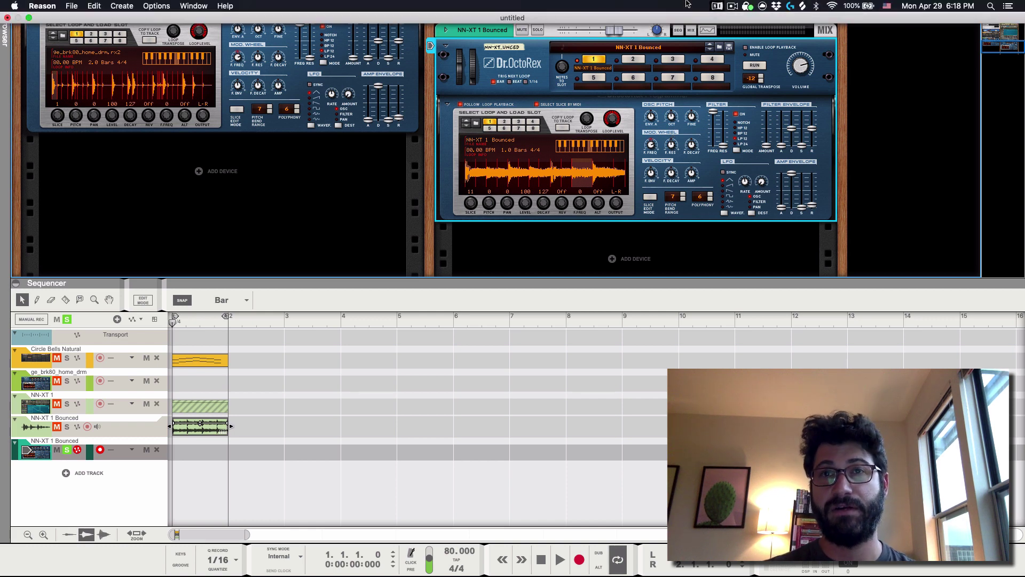